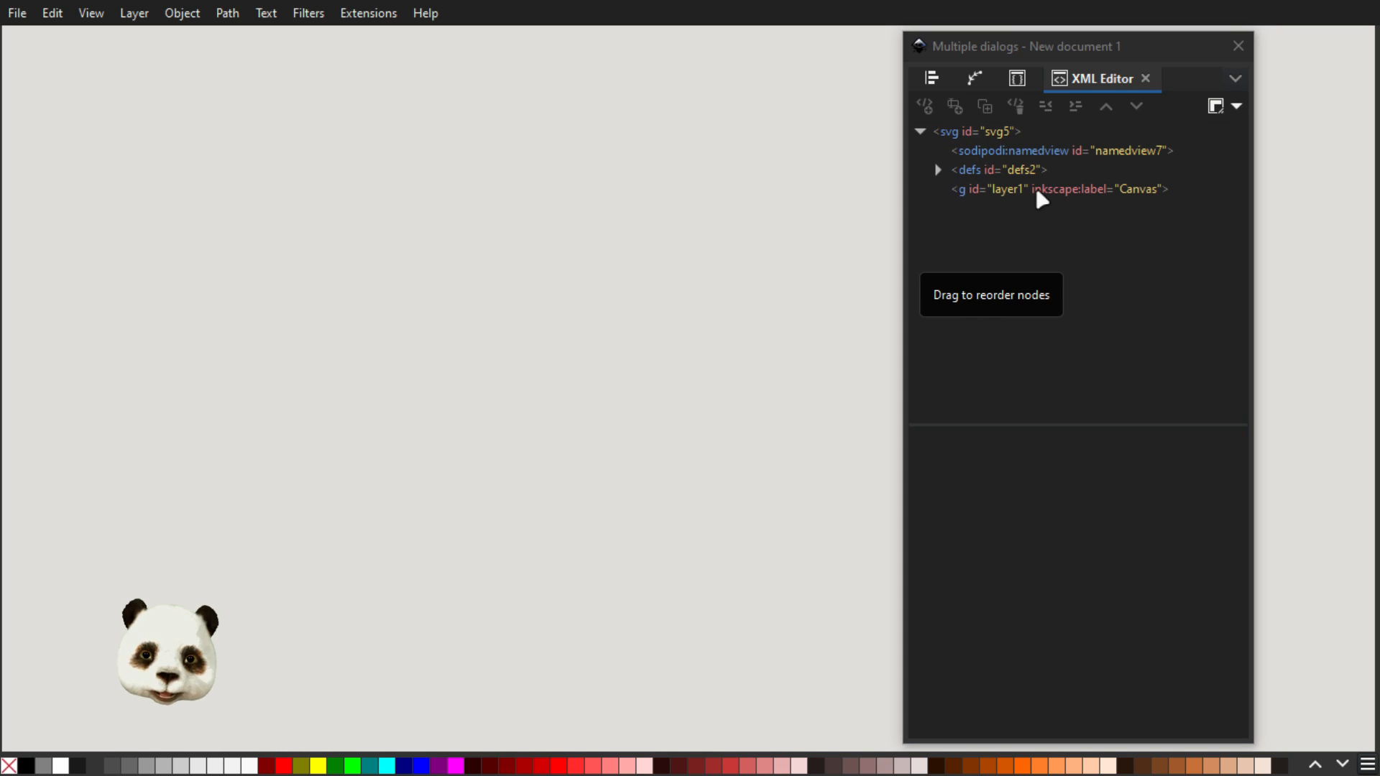
- Examine the attributes of the svg root and sodipodi:namedview nodes, and compare them with the Document Properties display settings
{"action": "left_click", "coordinate": [981, 132]}
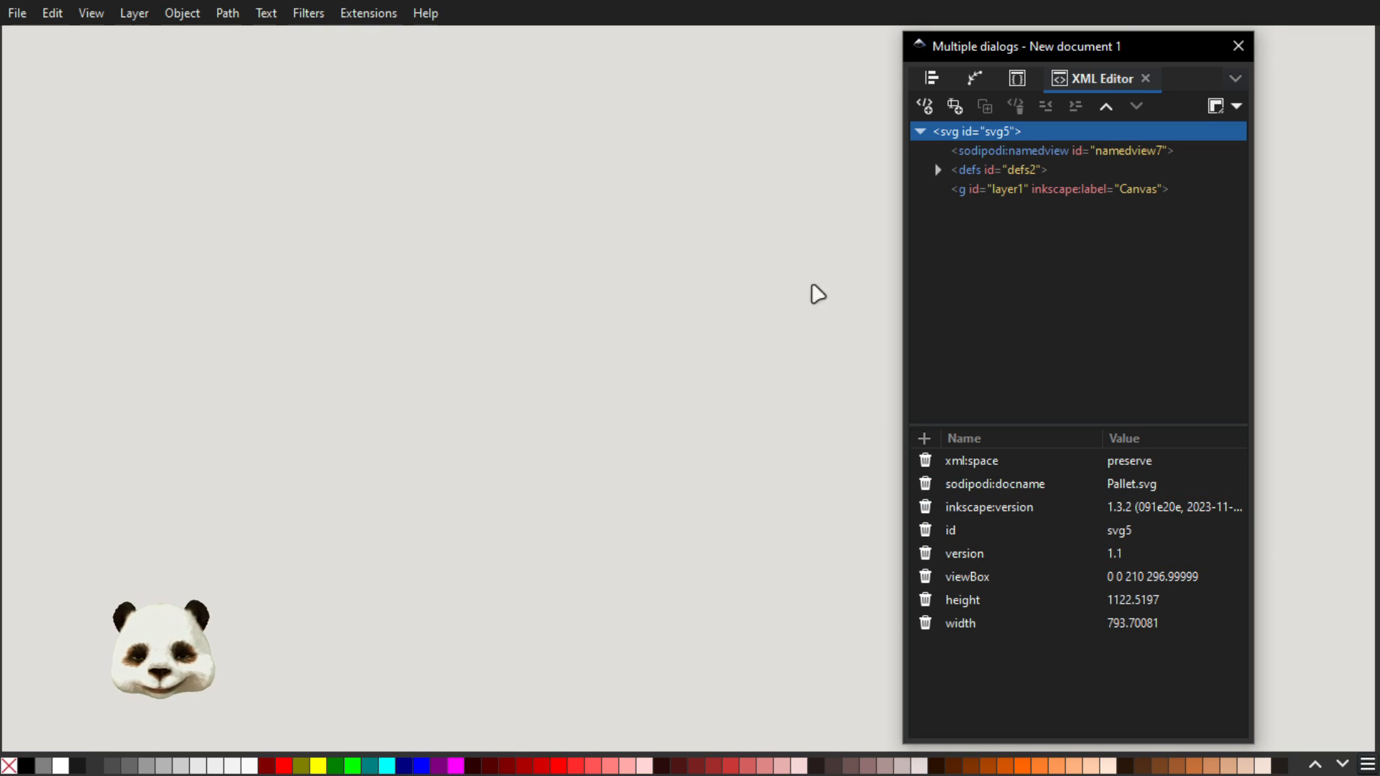
{"action": "left_click", "coordinate": [983, 156]}
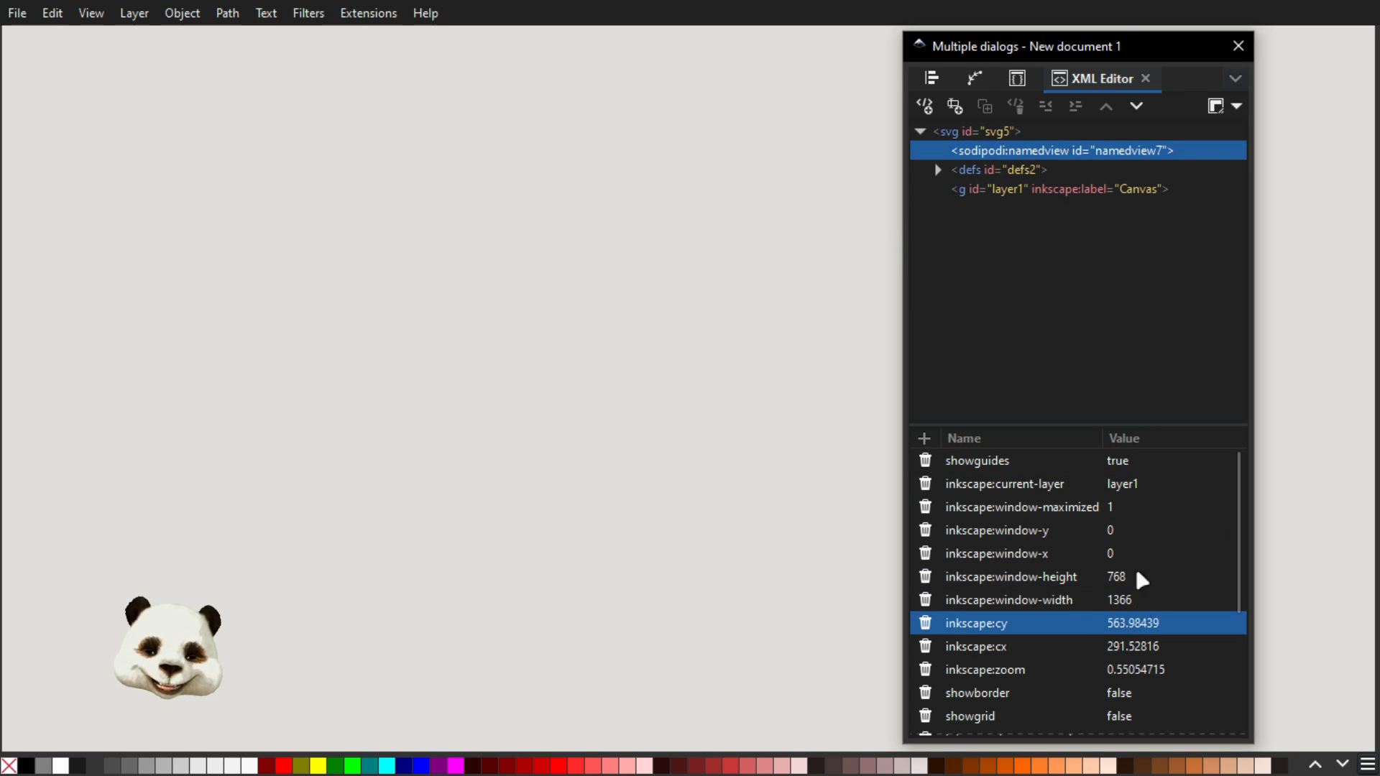
{"action": "scroll", "coordinate": [1137, 568], "scroll_direction": "down", "scroll_amount": 5}
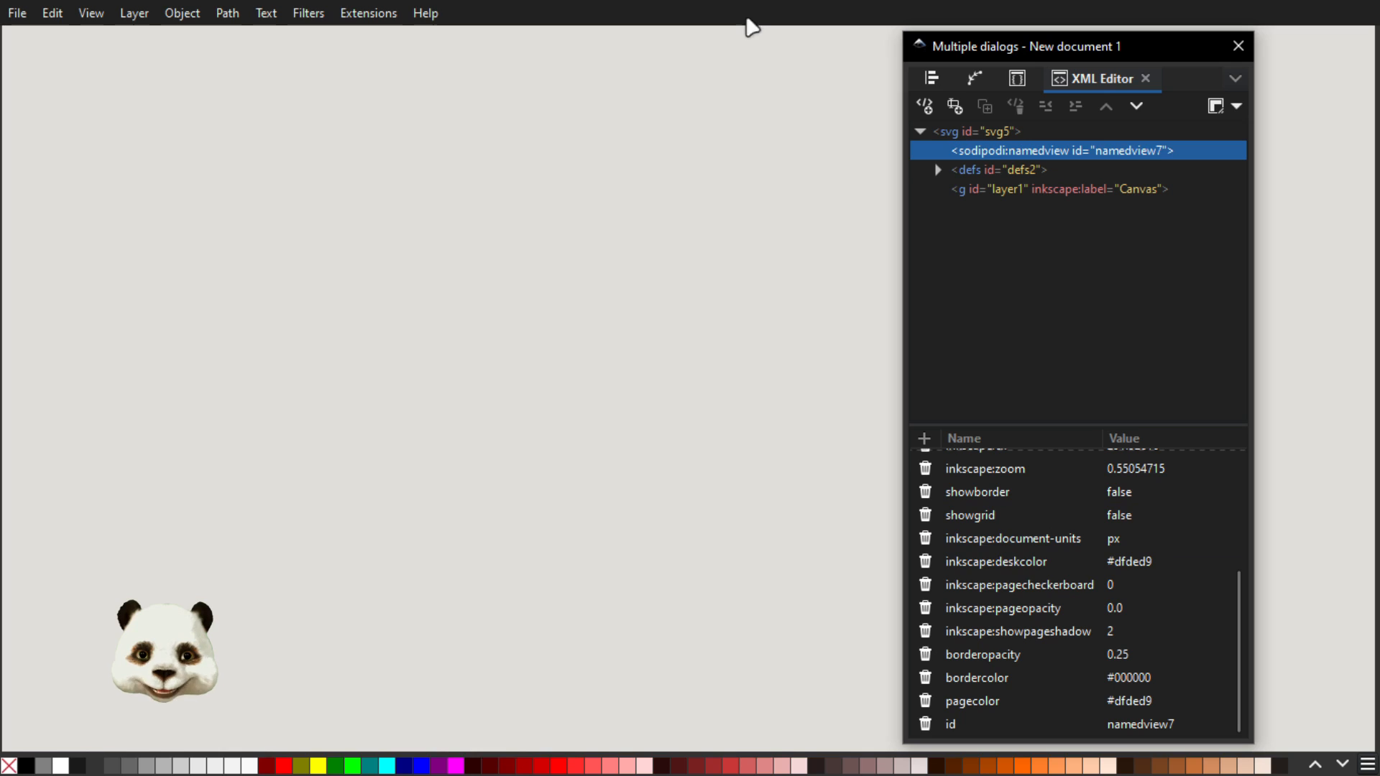
{"action": "key", "text": "ctrl+shift+d"}
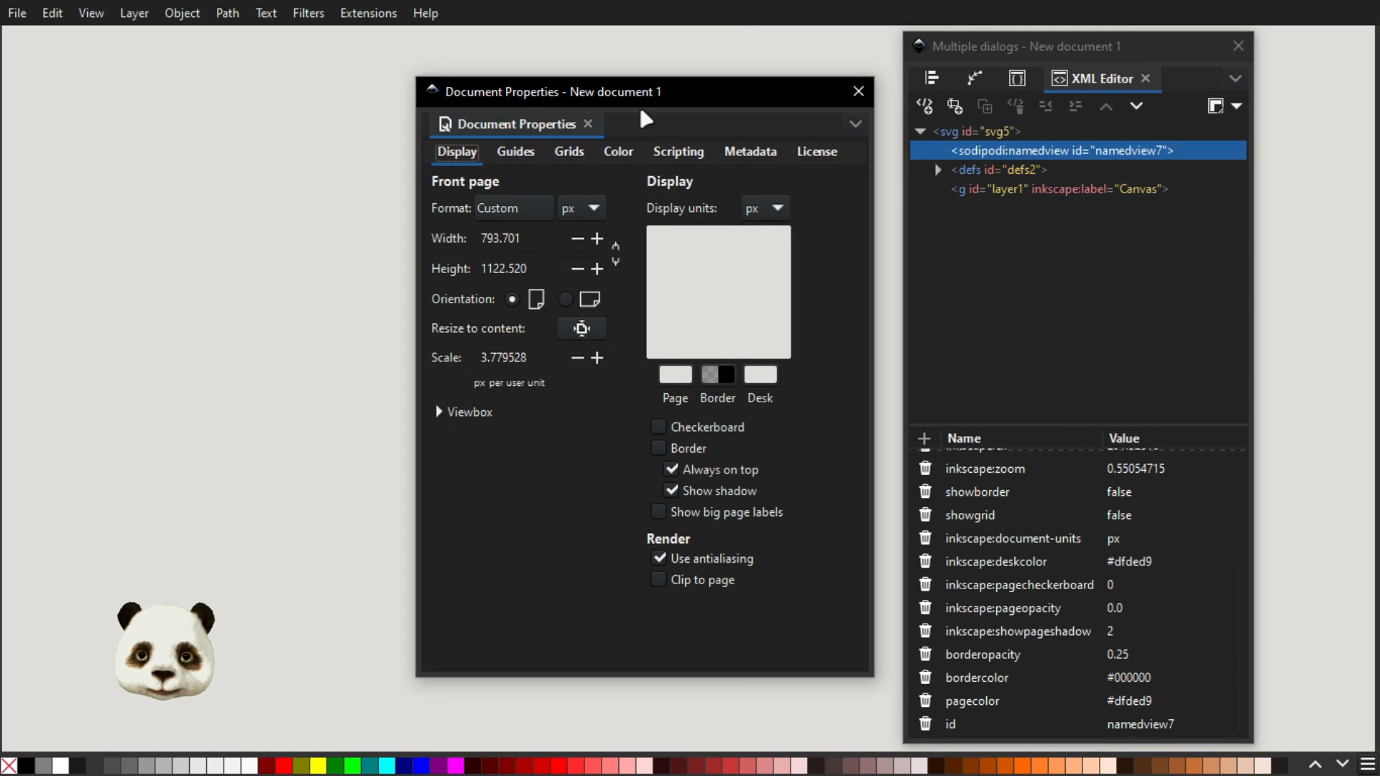
{"action": "left_click", "coordinate": [860, 92]}
- Set the namedview node's inkscape:pagecheckerboard attribute to 1
{"action": "left_click", "coordinate": [1133, 589]}
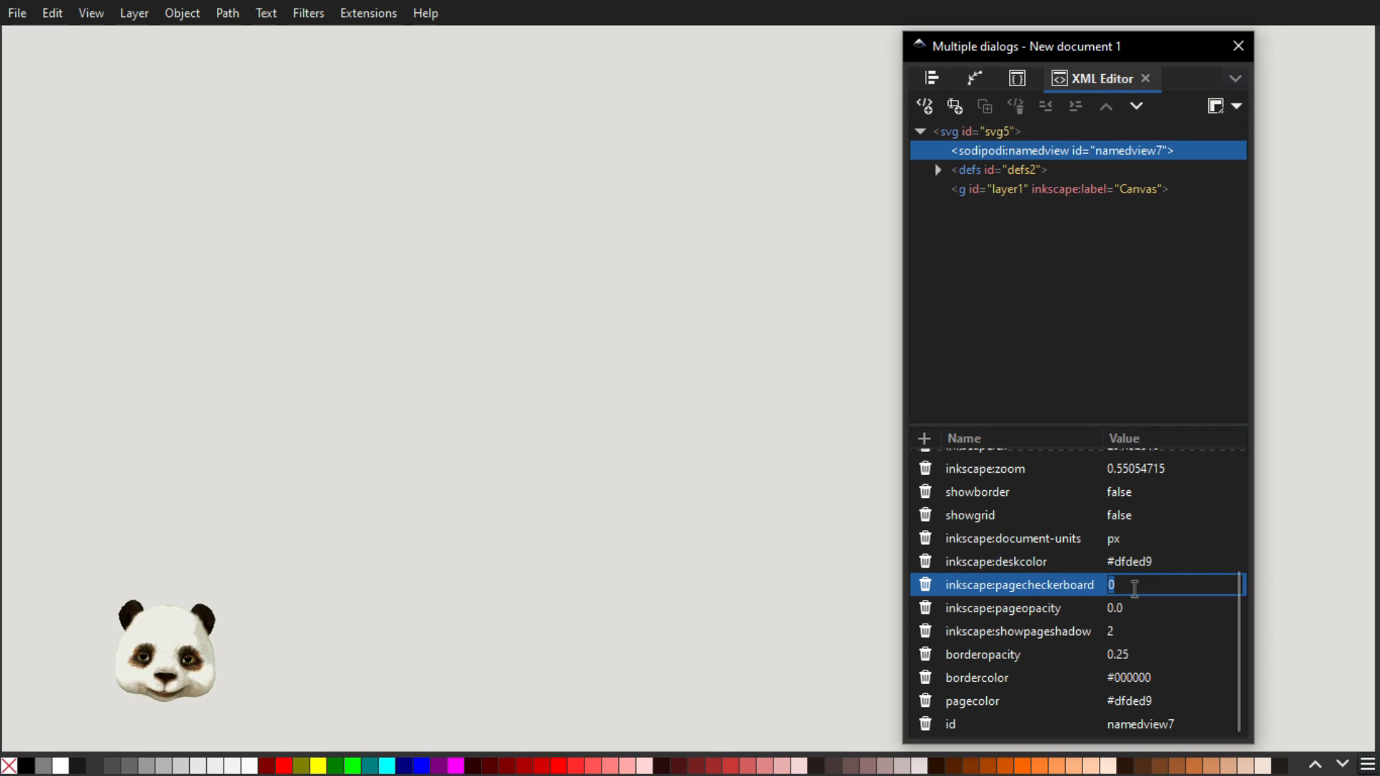
{"action": "type", "text": "1"}
{"action": "key", "text": "Return"}
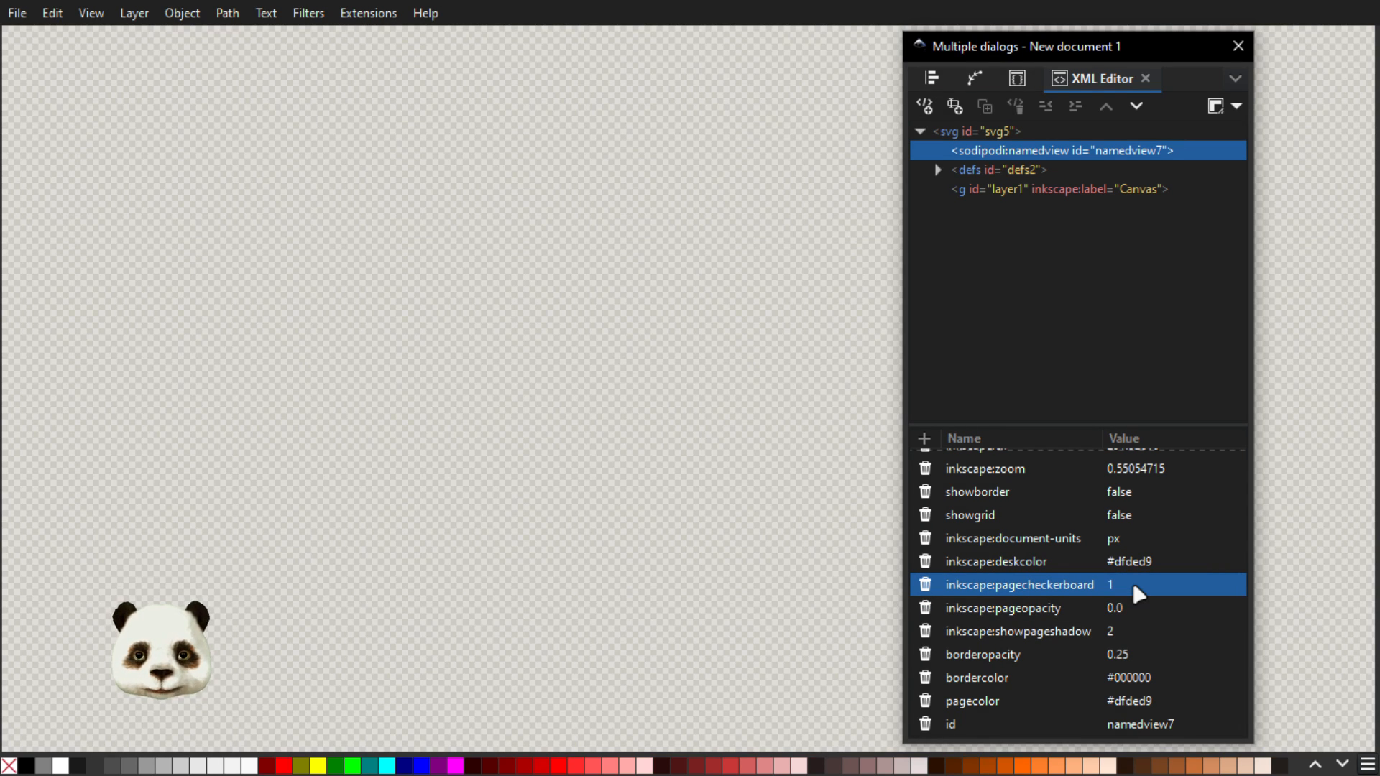
- Set the inkscape:pagecheckerboard attribute back to 0
{"action": "left_click", "coordinate": [1134, 587]}
{"action": "type", "text": "0"}
{"action": "key", "text": "Return"}
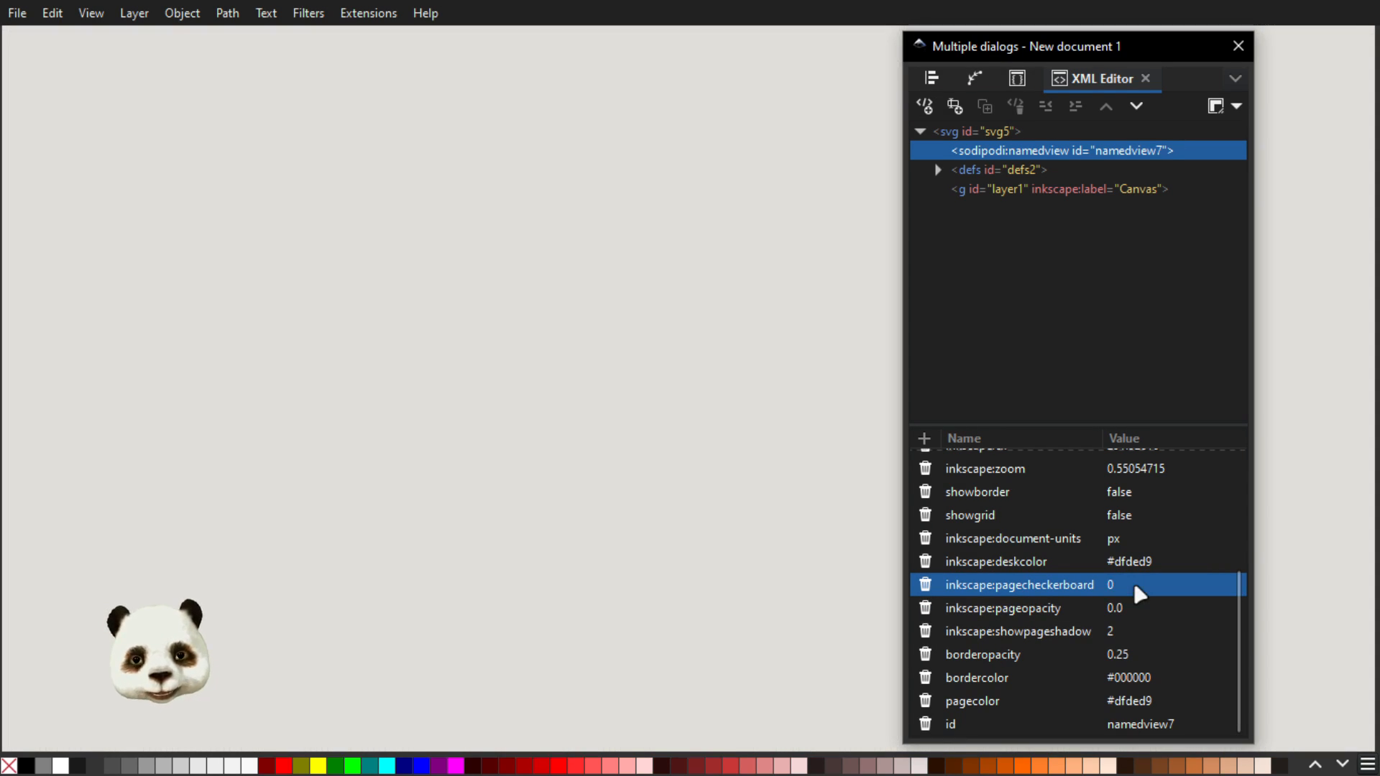
{"action": "scroll", "coordinate": [1150, 609], "scroll_direction": "up", "scroll_amount": 2}
{"action": "scroll", "coordinate": [1135, 598], "scroll_direction": "down", "scroll_amount": 1}
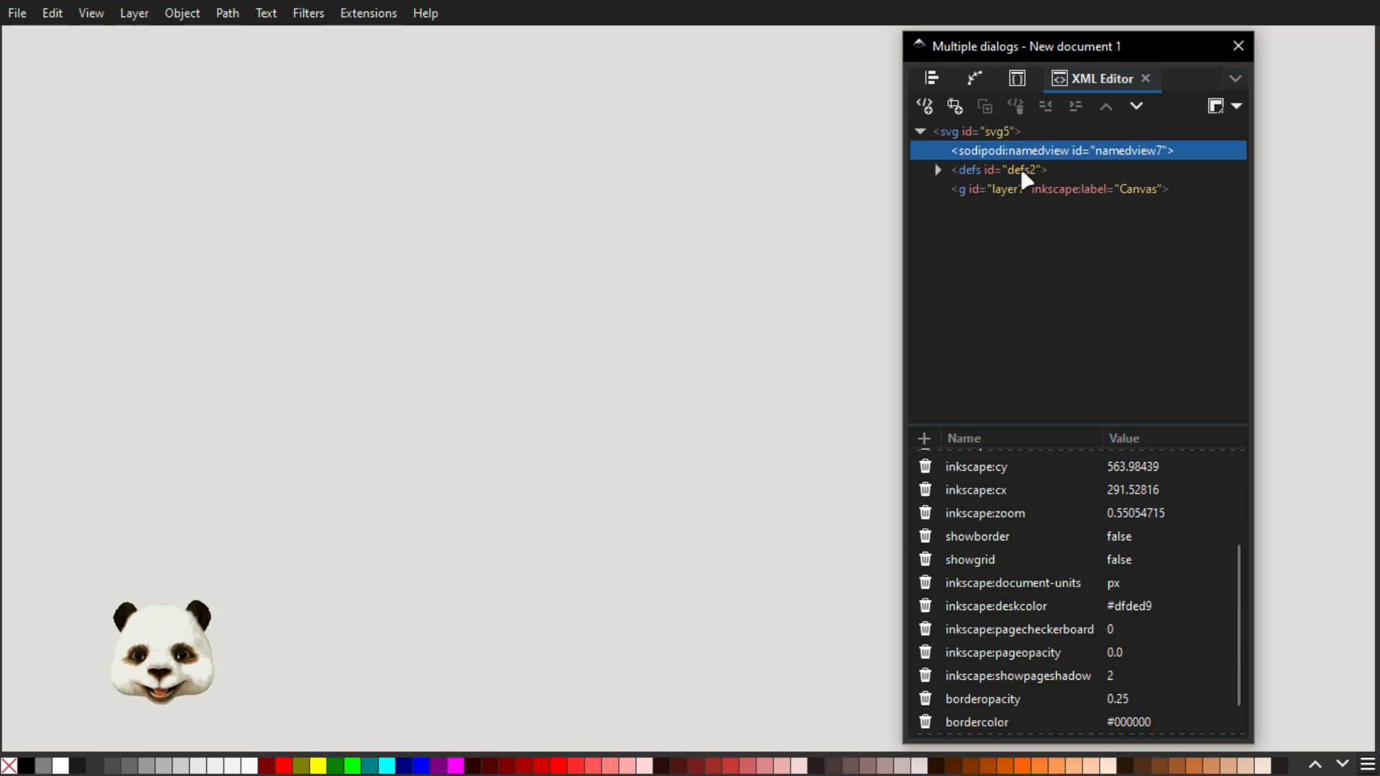
- Select the Canvas layer's g node and bring the Layers and Objects dialog into view over the drawing area
{"action": "left_click", "coordinate": [970, 189]}
{"action": "left_click_drag", "start_coordinate": [1379, 71], "coordinate": [400, 65]}
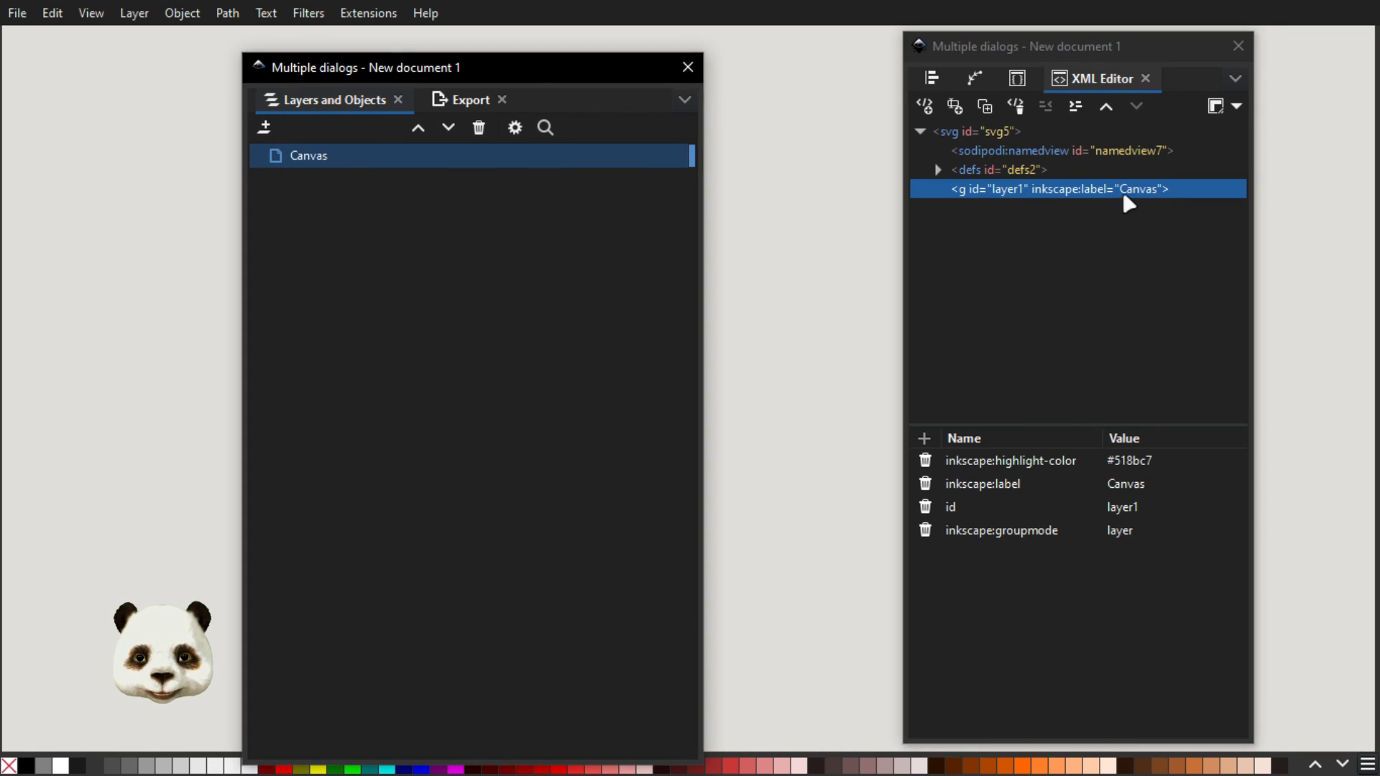
- Add a layer named Canvas 1 above the current layer and undo its creation
{"action": "left_click", "coordinate": [265, 127]}
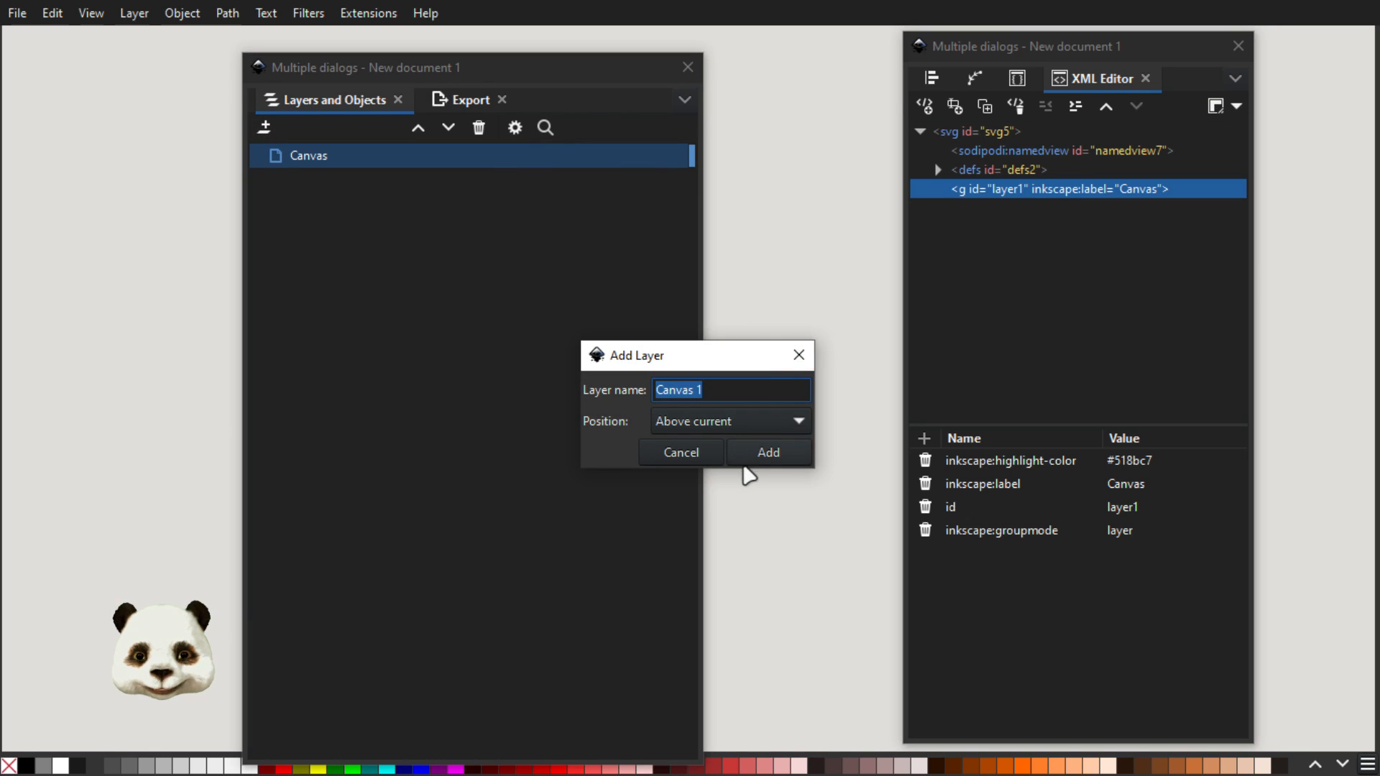
{"action": "left_click", "coordinate": [769, 459]}
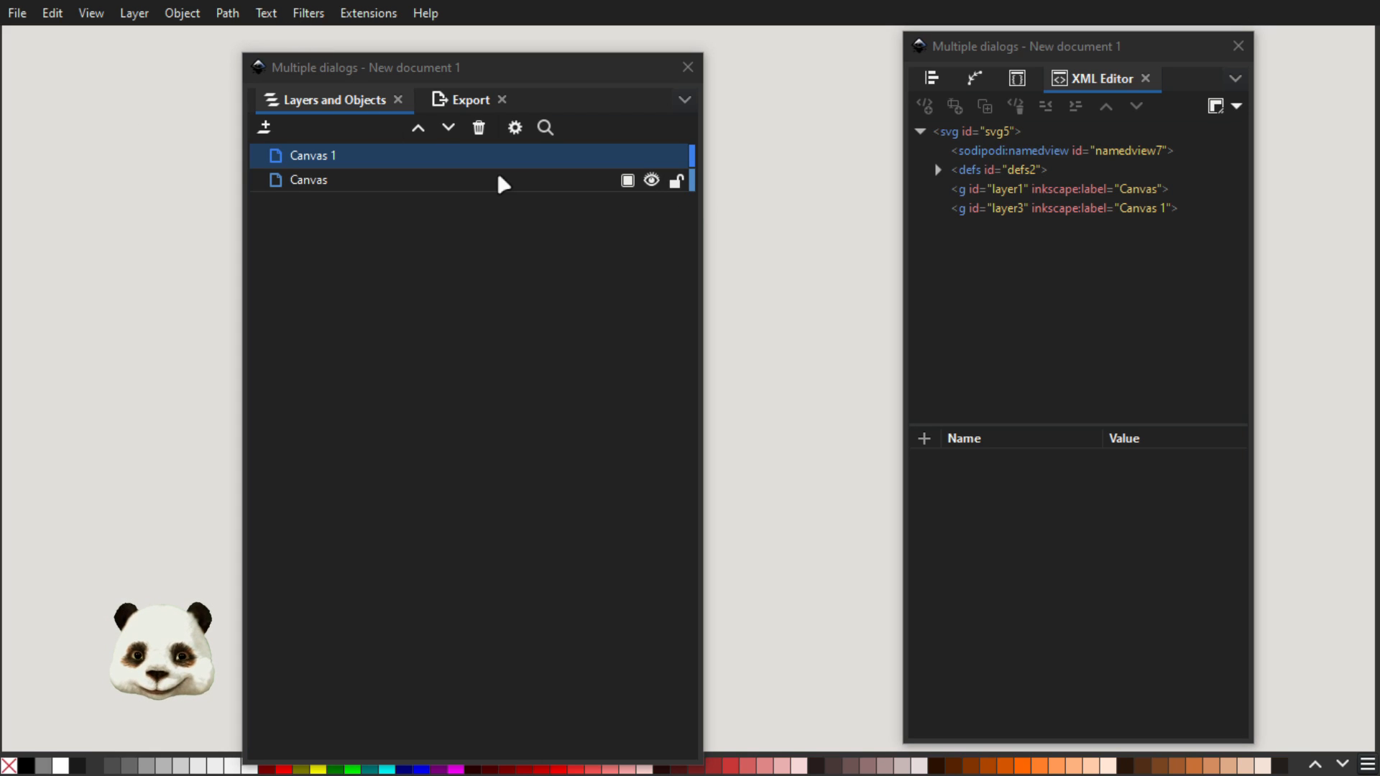
{"action": "key", "text": "ctrl+z"}
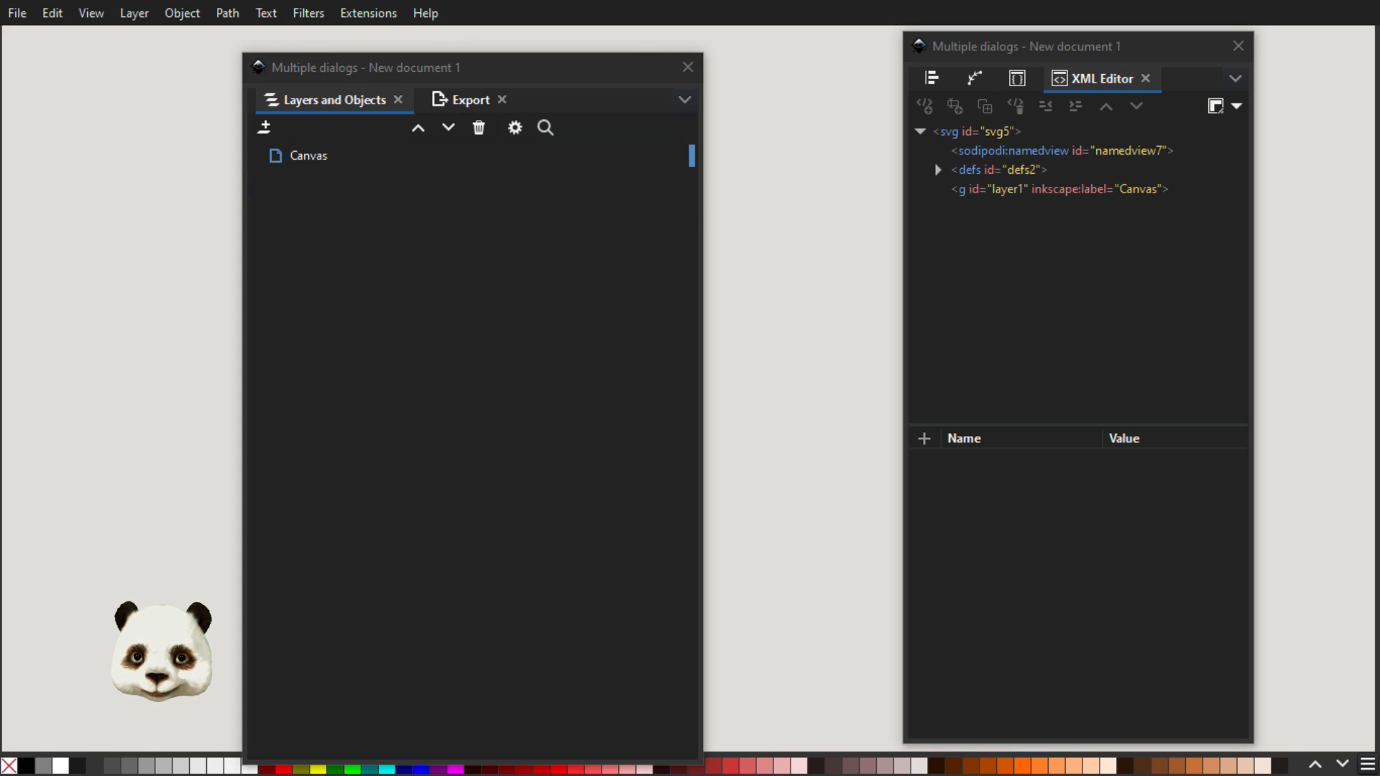
- Draw a dark rounded rectangle about 71 by 74 units on the Canvas layer and delete it
{"action": "left_click", "coordinate": [326, 154]}
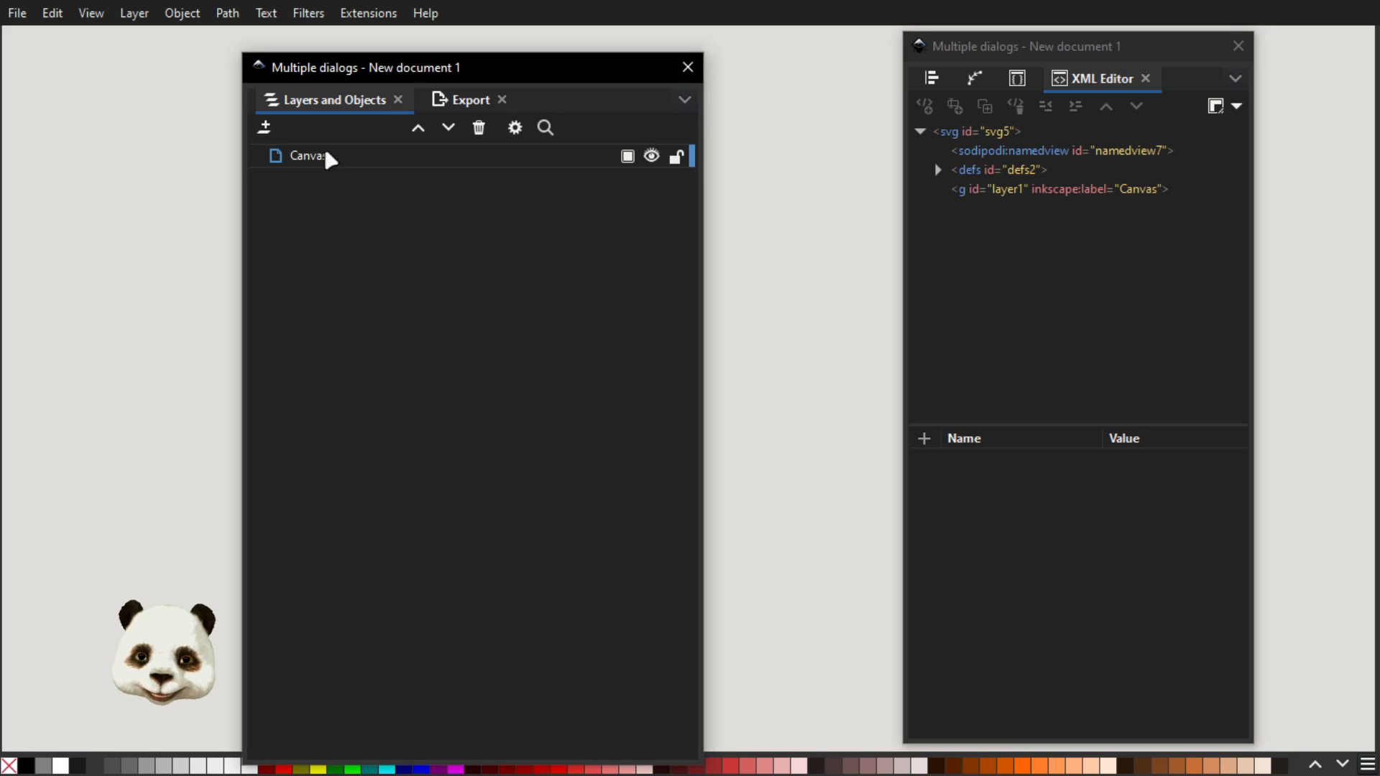
{"action": "left_click", "coordinate": [325, 153]}
{"action": "left_click_drag", "start_coordinate": [117, 205], "coordinate": [192, 283]}
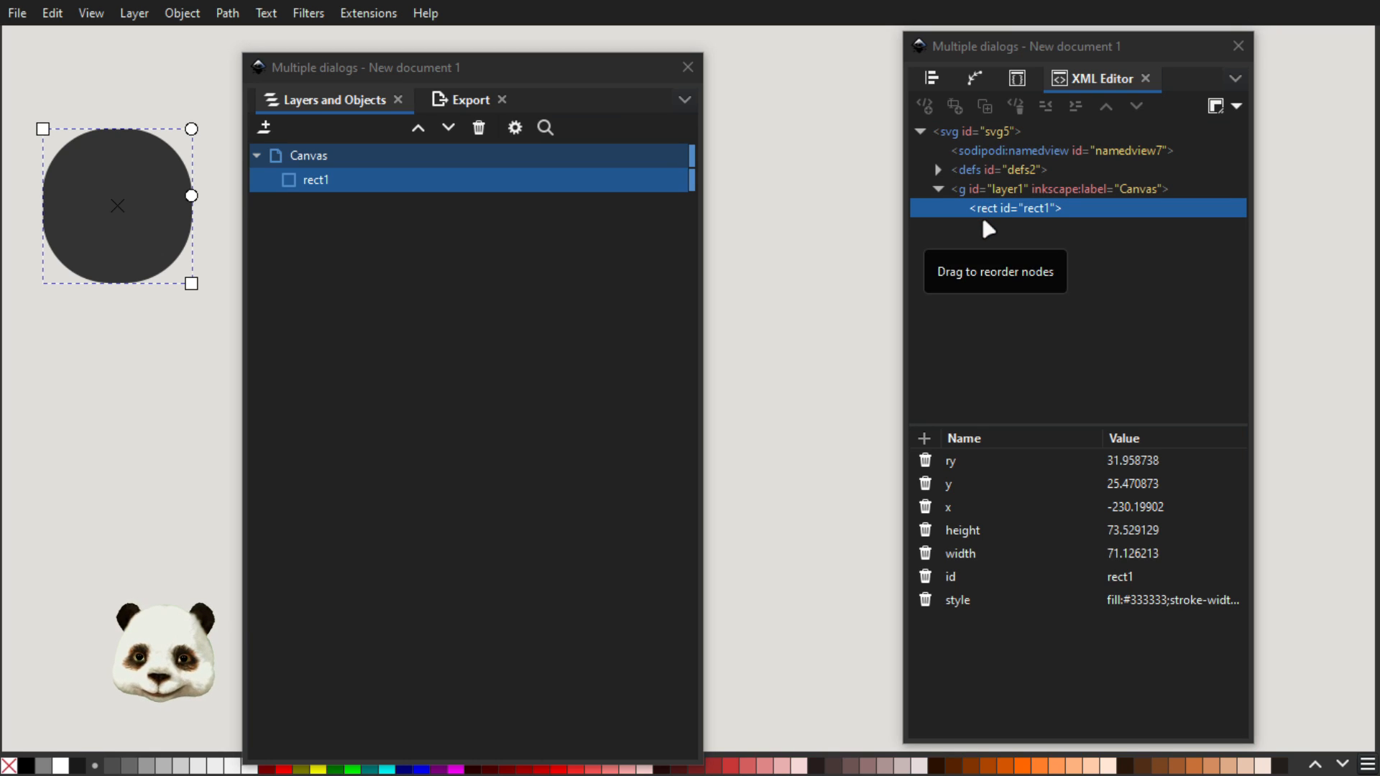
{"action": "key", "text": "Delete"}
- Add an empty text node inside the Canvas layer's g node and remove it
{"action": "left_click", "coordinate": [985, 189]}
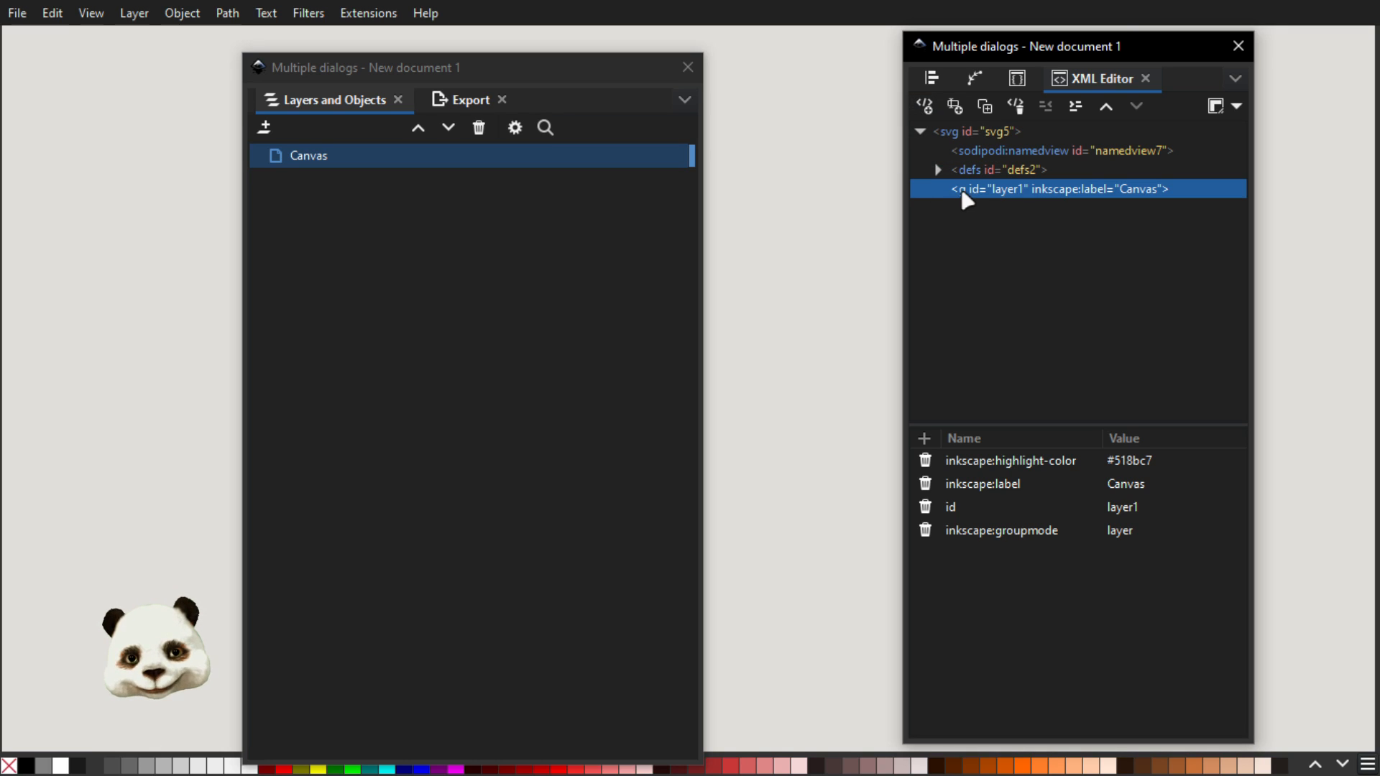
{"action": "left_click", "coordinate": [956, 108]}
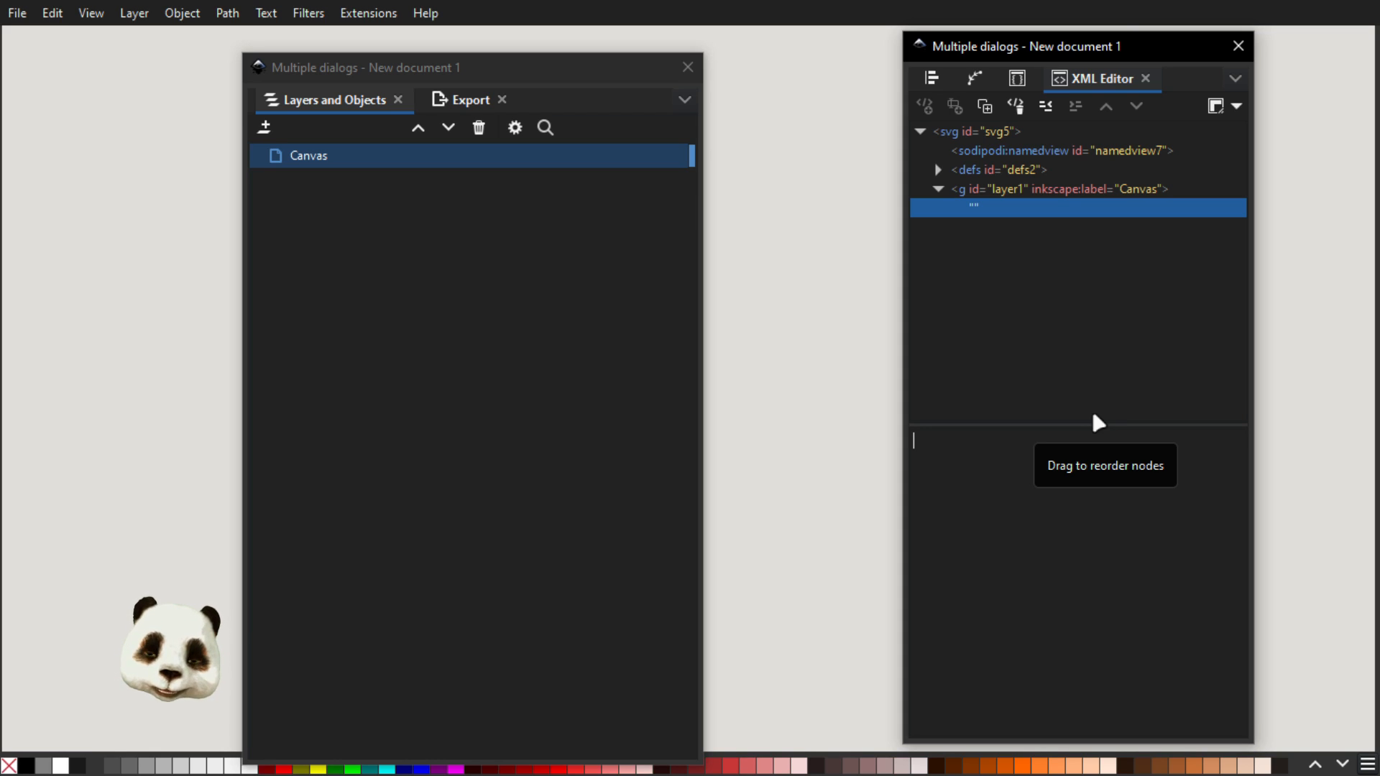
{"action": "key", "text": "Delete"}
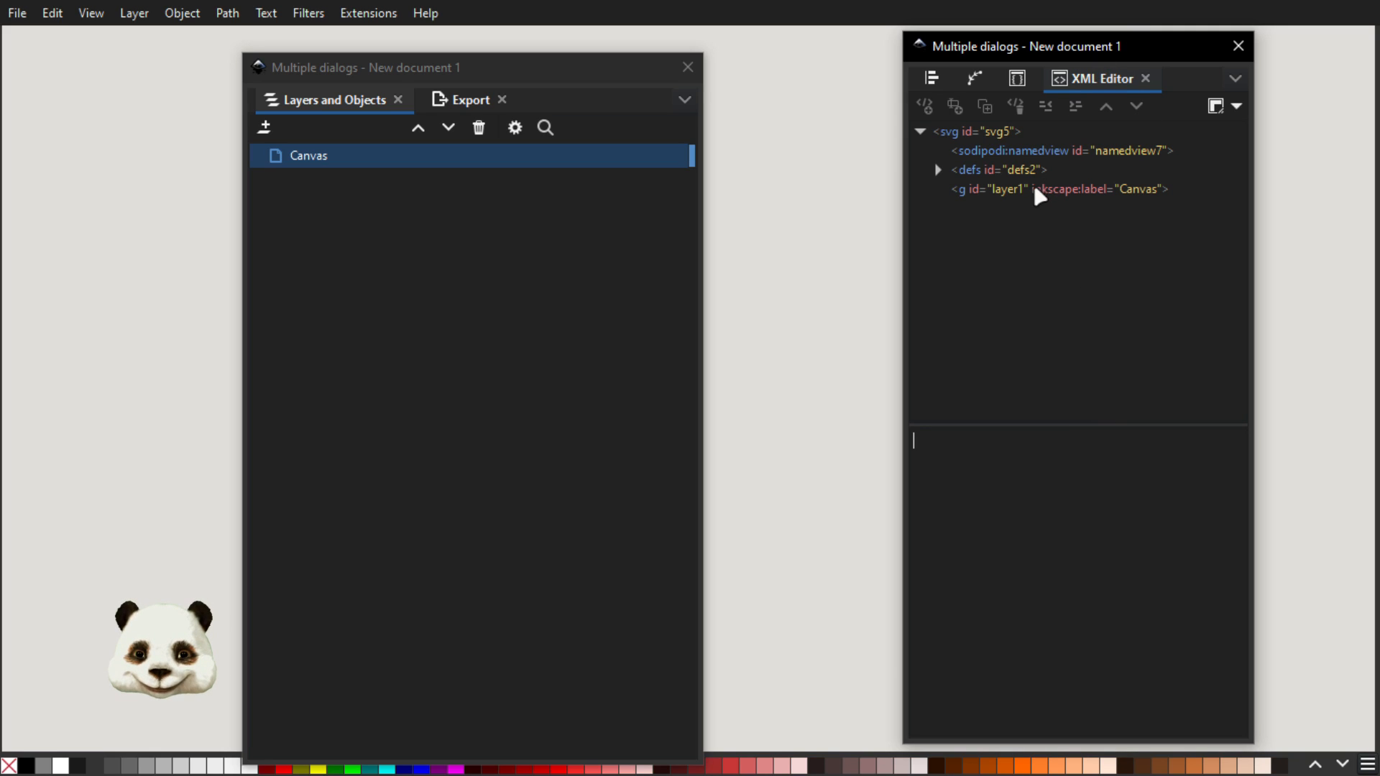
- Expand the defs node, examine the path effects, gradients, symbols, patterns and clip paths it stores, and collapse it
{"action": "left_click", "coordinate": [991, 171]}
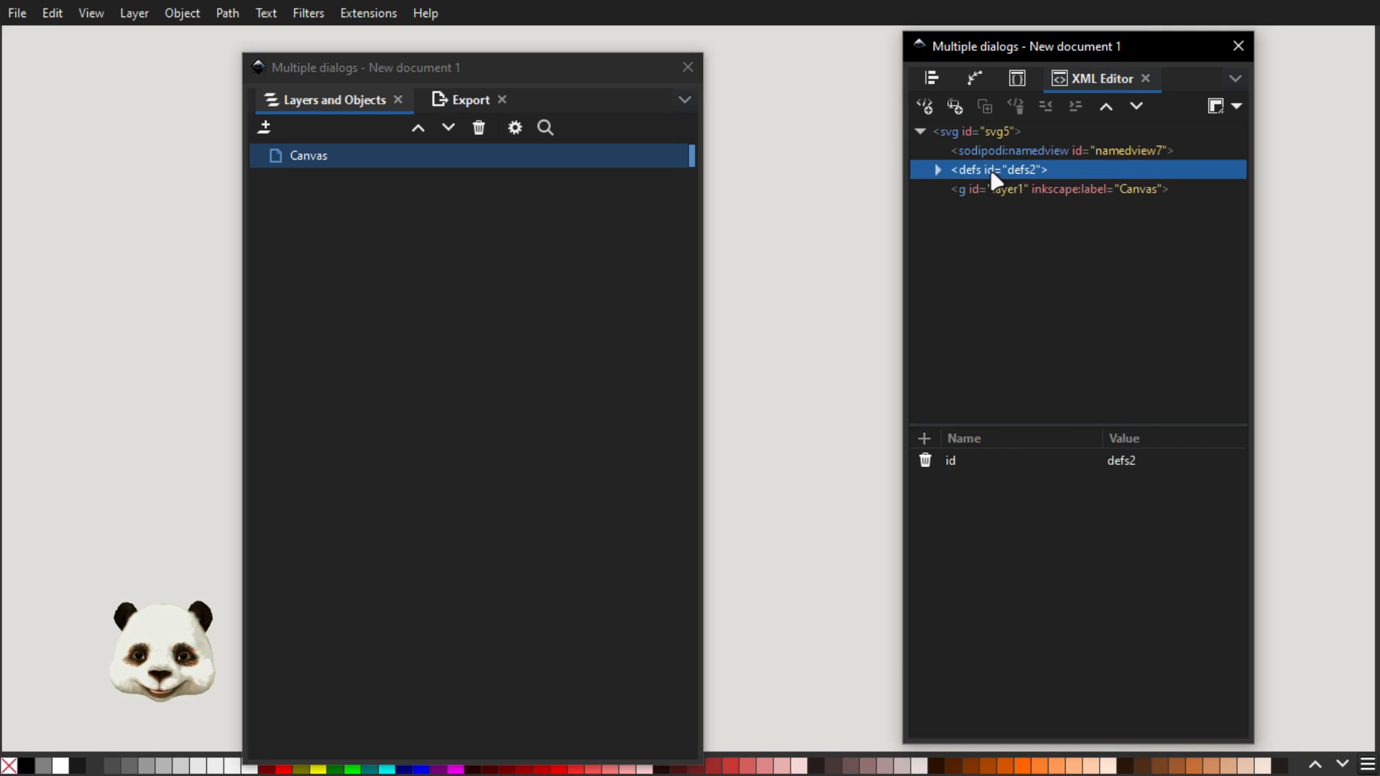
{"action": "left_click", "coordinate": [938, 171]}
{"action": "scroll", "coordinate": [1049, 215], "scroll_direction": "down", "scroll_amount": 5}
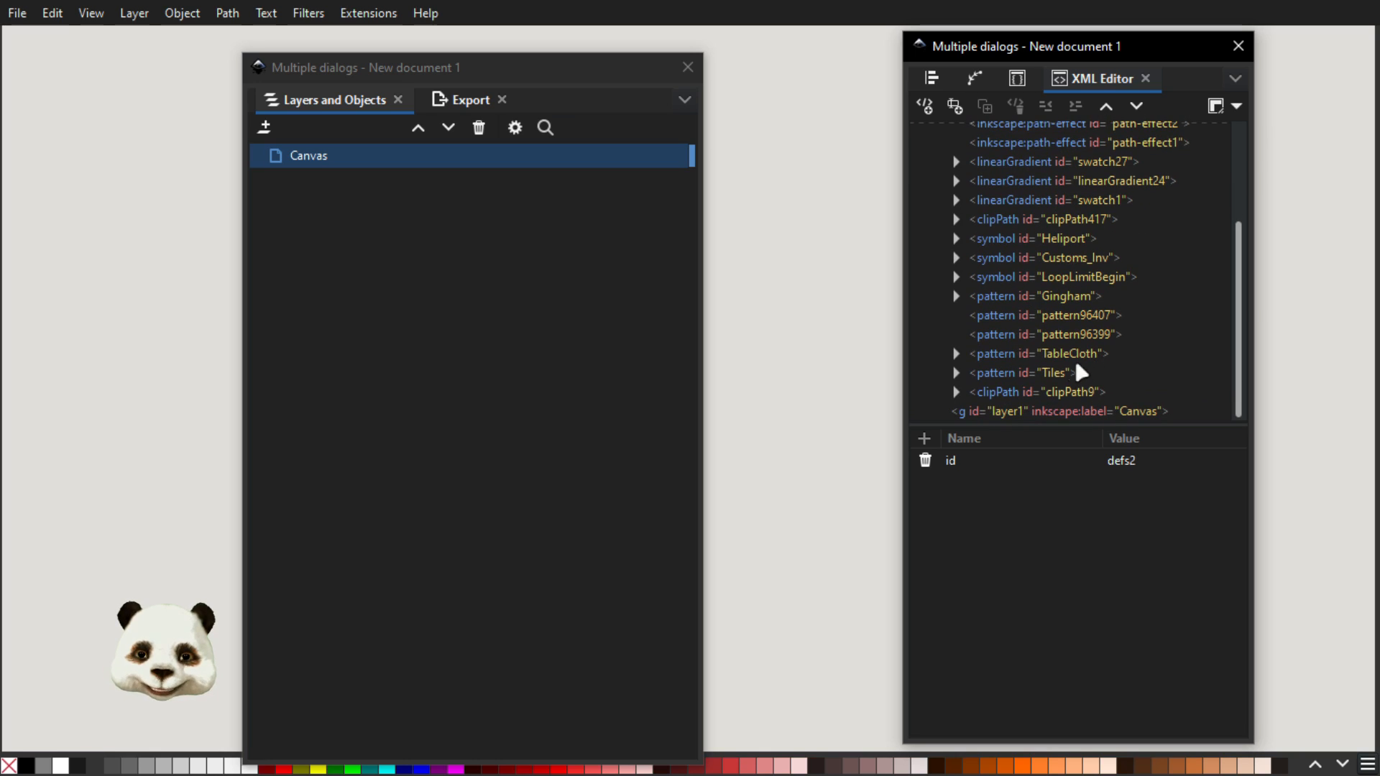
{"action": "scroll", "coordinate": [1049, 359], "scroll_direction": "up", "scroll_amount": 4}
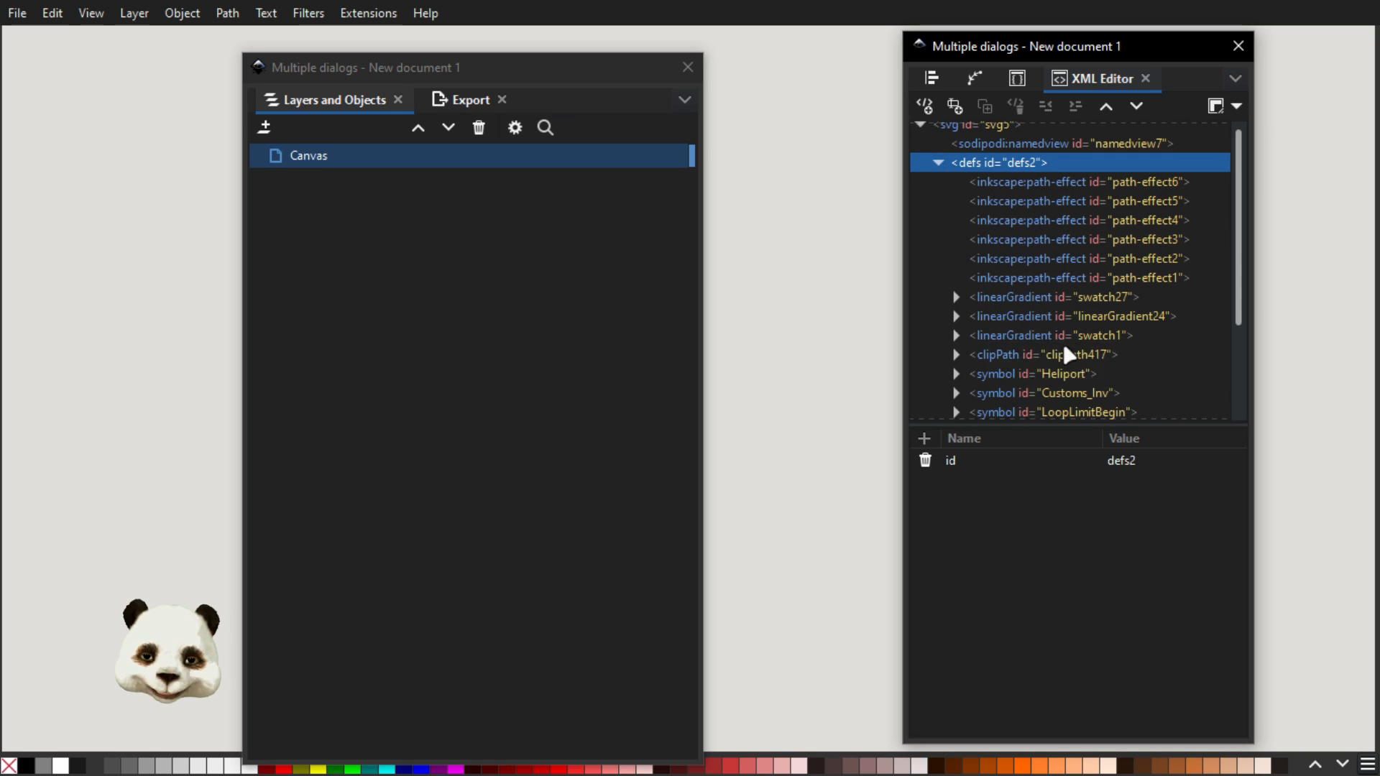
{"action": "scroll", "coordinate": [1071, 358], "scroll_direction": "down", "scroll_amount": 3}
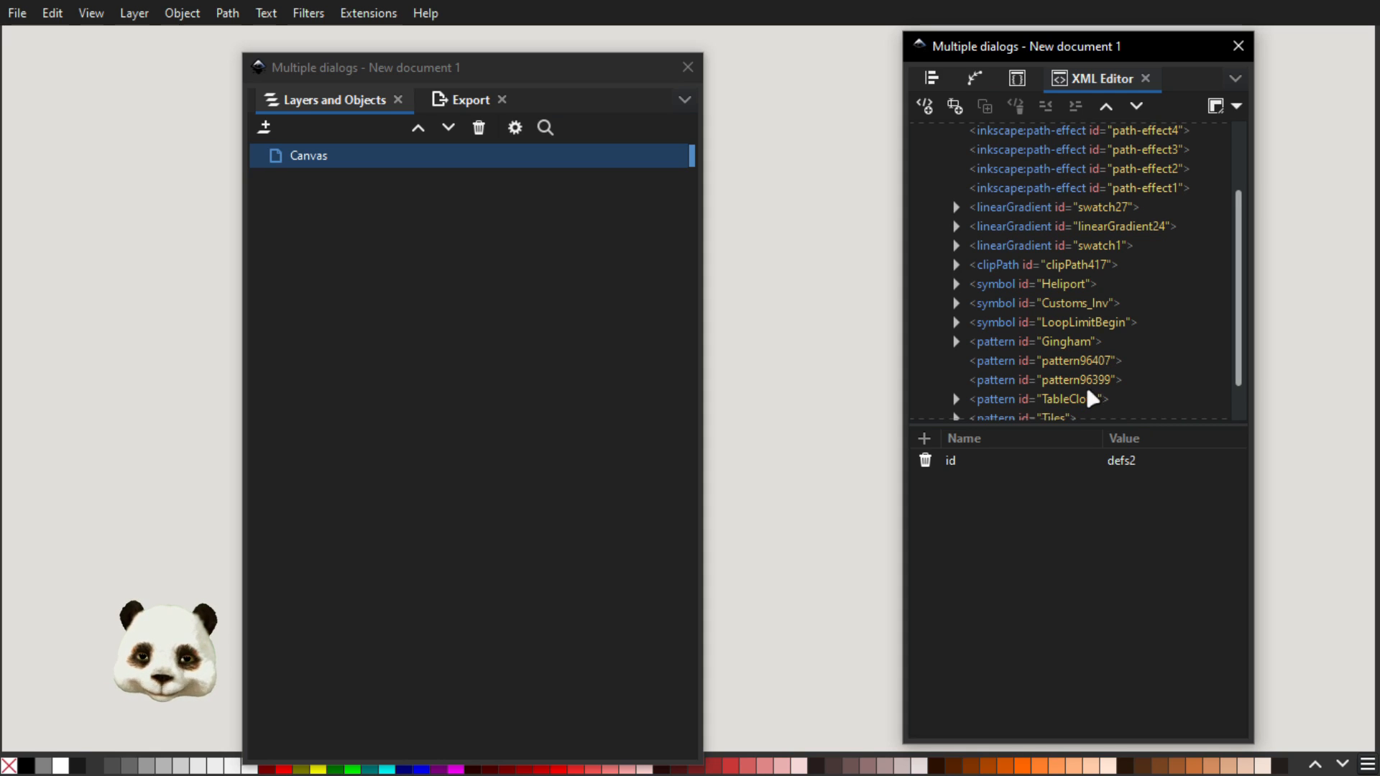
{"action": "scroll", "coordinate": [1071, 403], "scroll_direction": "down", "scroll_amount": 2}
{"action": "scroll", "coordinate": [1056, 359], "scroll_direction": "up", "scroll_amount": 5}
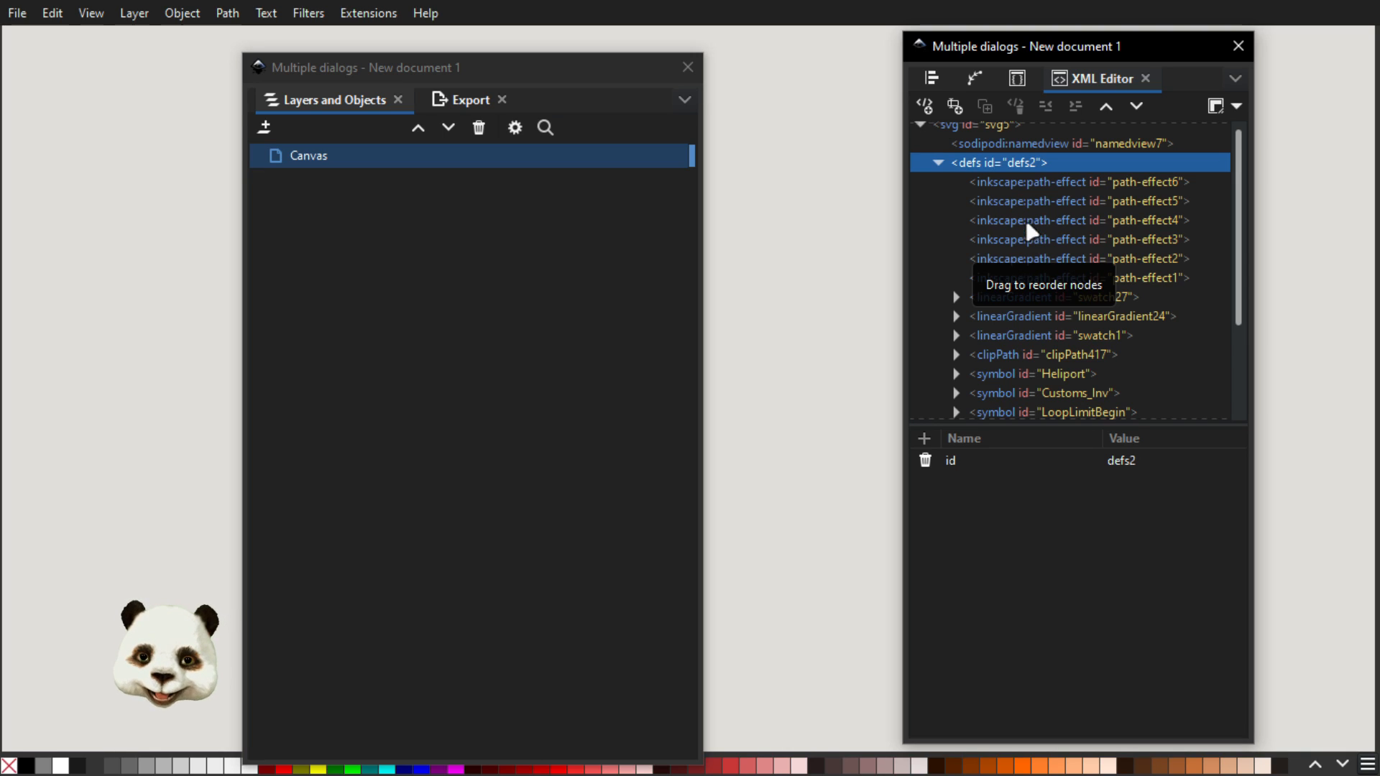
{"action": "left_click", "coordinate": [938, 165]}
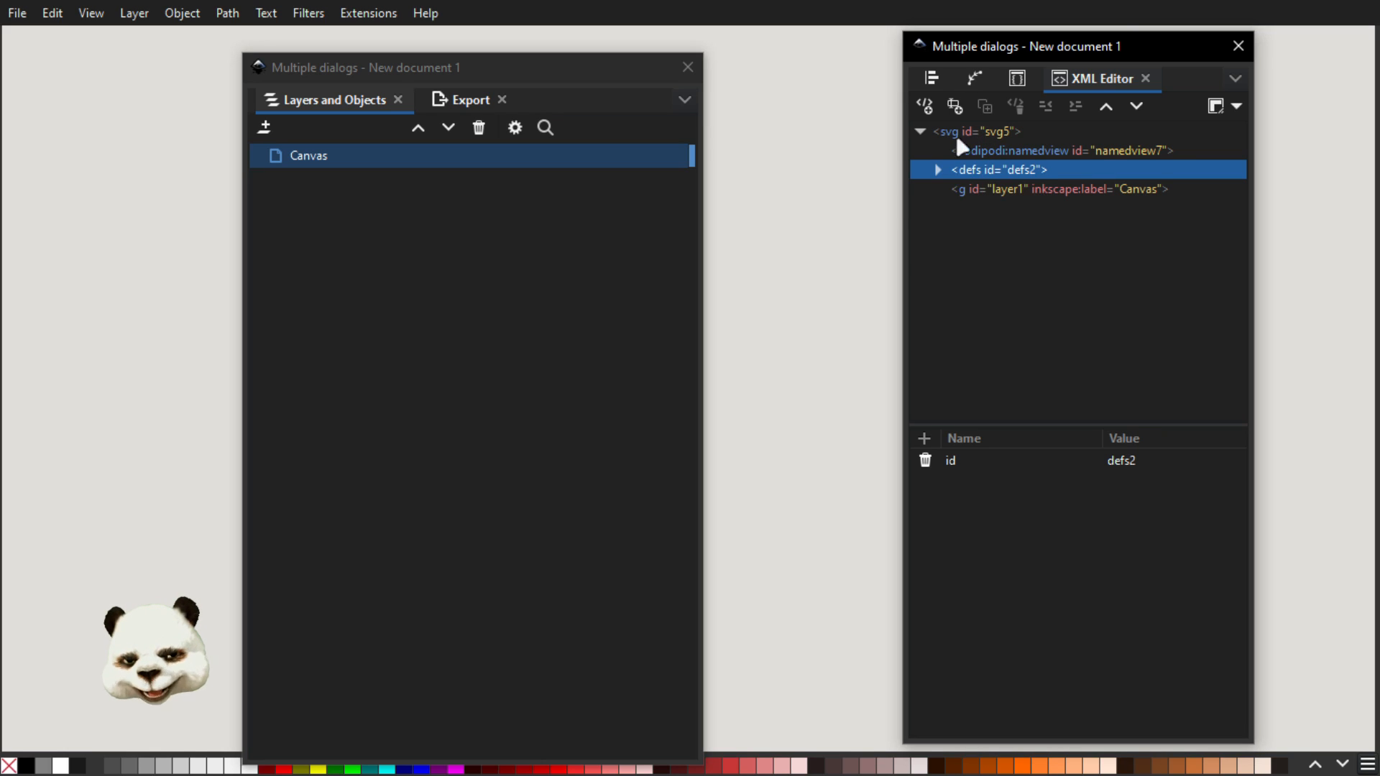
- Review the attributes of the svg root, the defs node and the Canvas layer's g node
{"action": "left_click", "coordinate": [947, 130]}
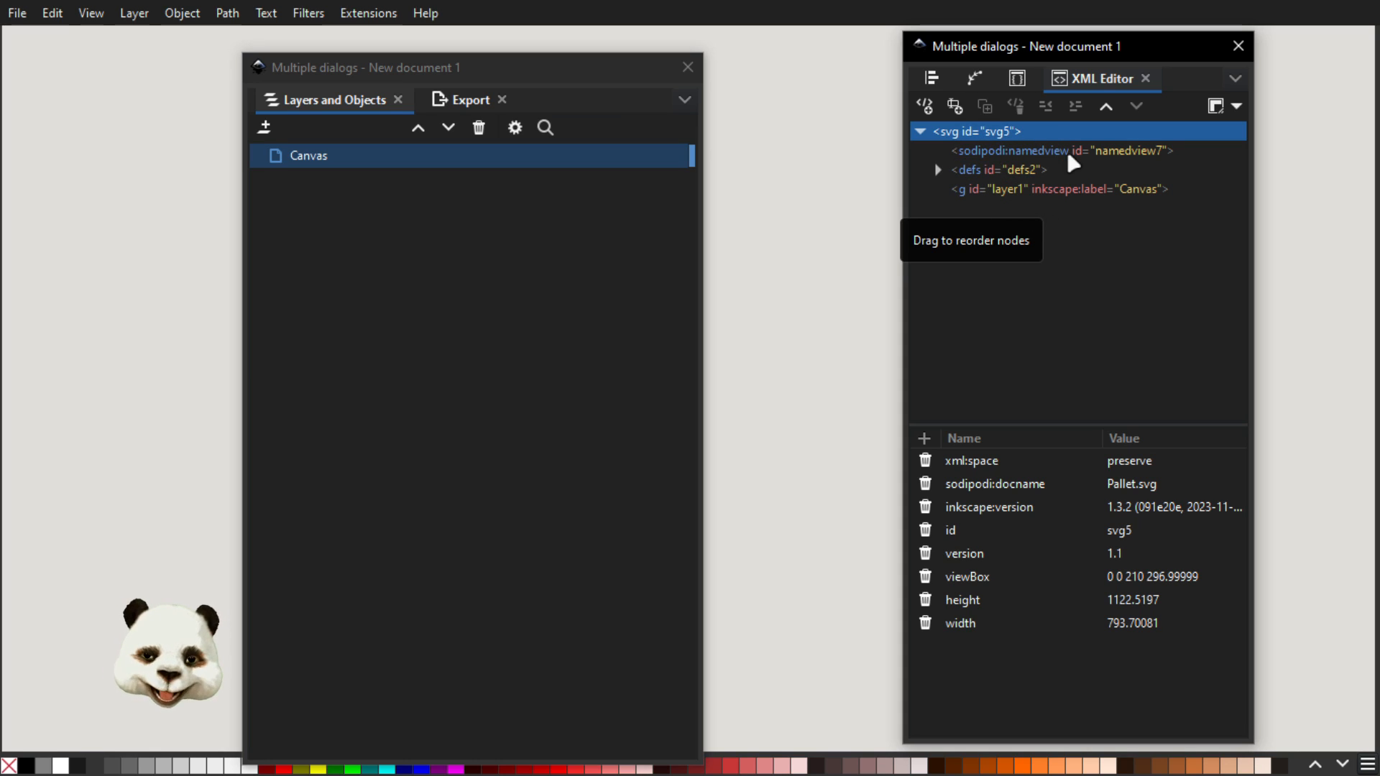
{"action": "left_click", "coordinate": [967, 172]}
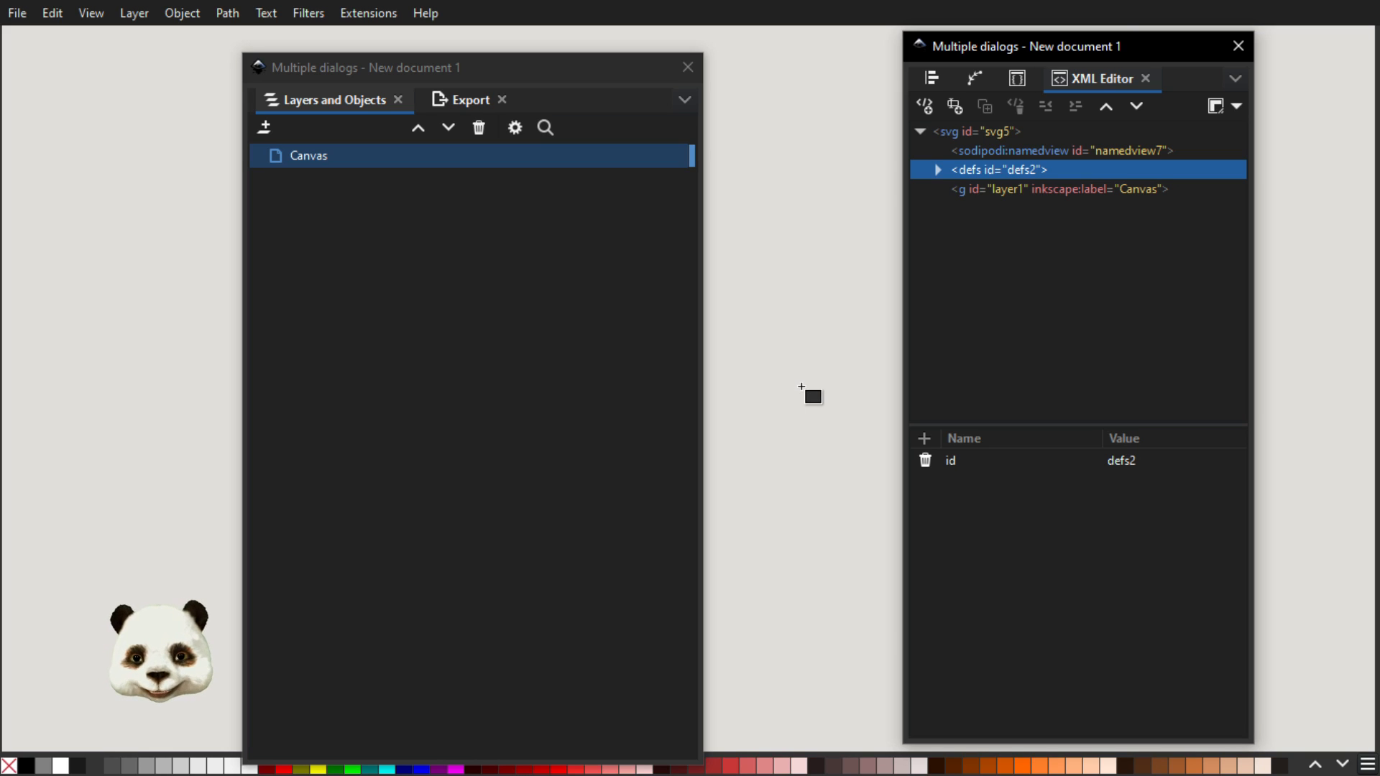
{"action": "left_click", "coordinate": [1035, 194]}
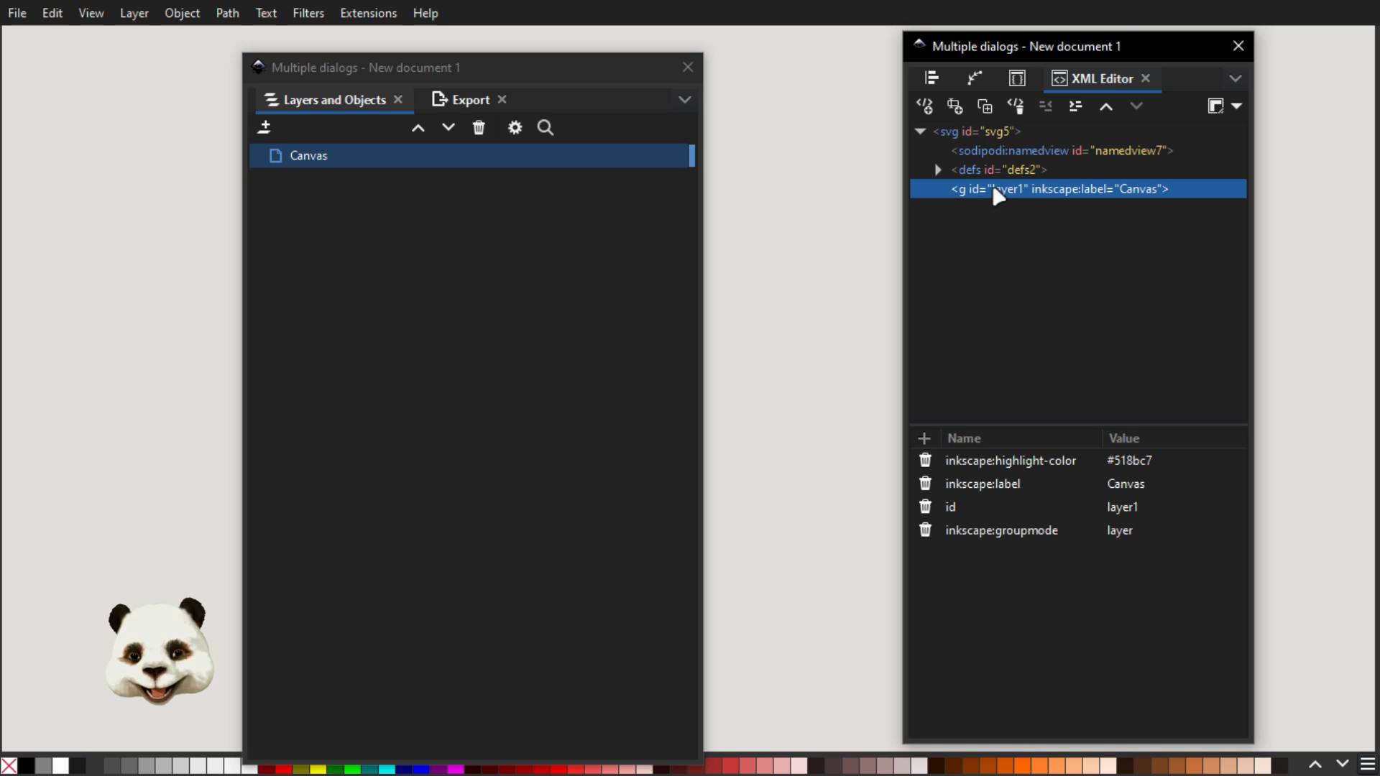
{"action": "left_click", "coordinate": [1007, 171]}
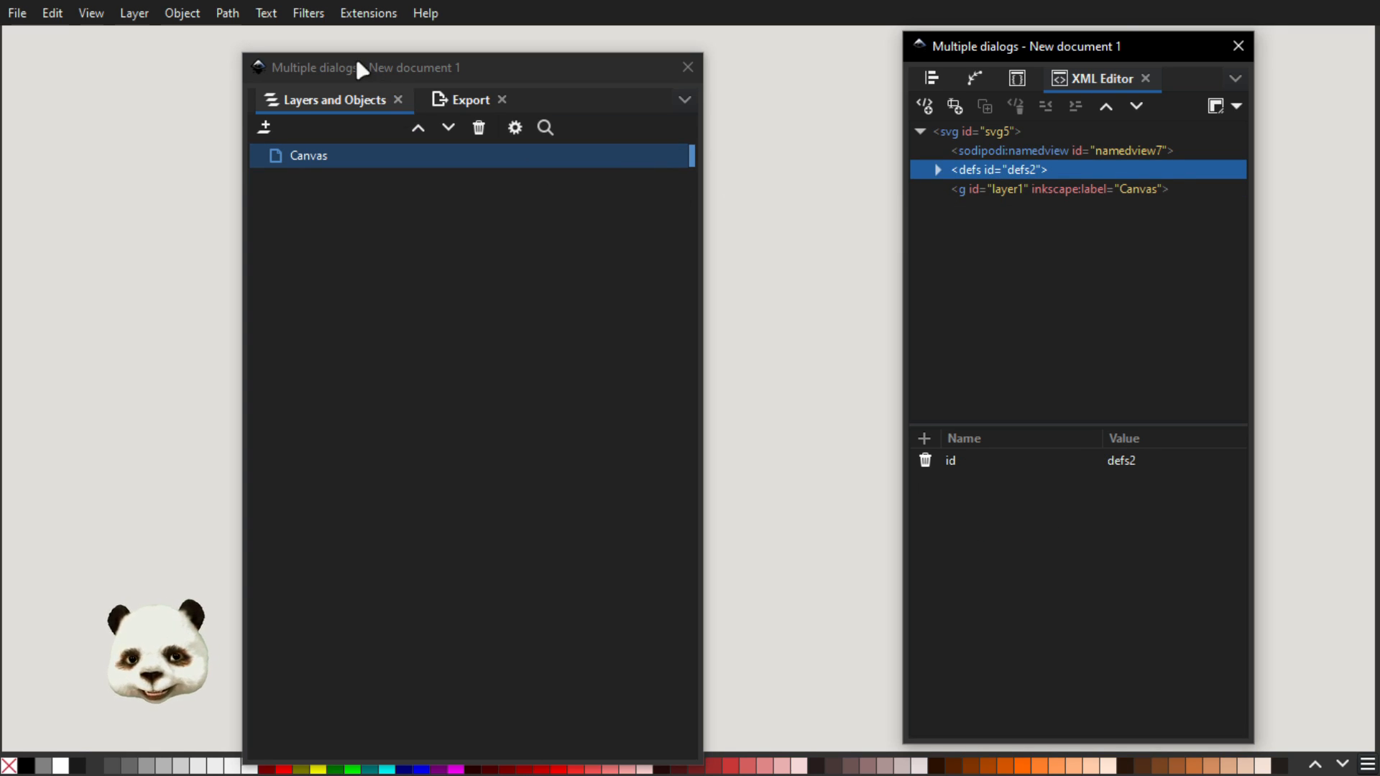
- Move the Layers and Objects dialog next to the XML Editor and draw a blurred rounded rectangle about 124 by 145 units on the Canvas layer
{"action": "left_click_drag", "start_coordinate": [357, 67], "coordinate": [507, 63]}
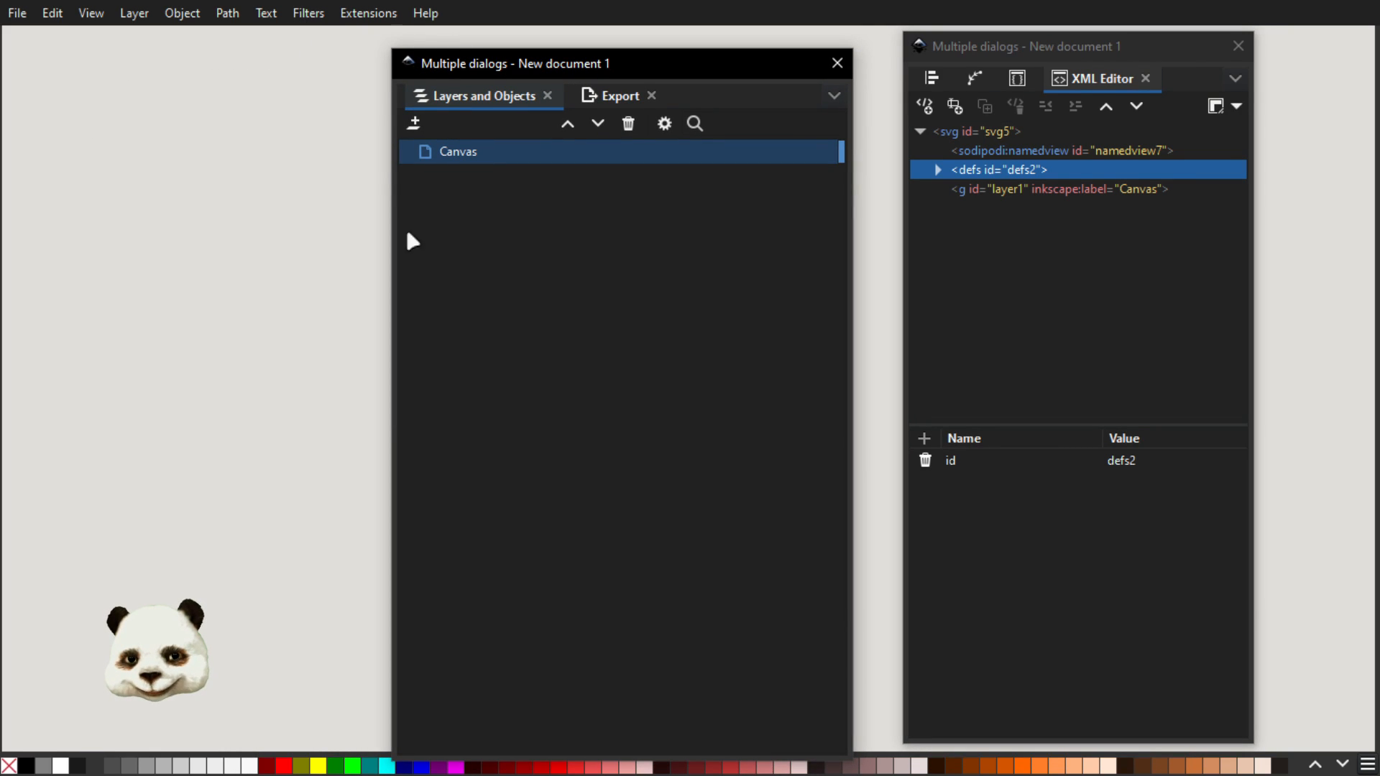
{"action": "left_click", "coordinate": [1004, 191]}
{"action": "left_click_drag", "start_coordinate": [59, 102], "coordinate": [321, 407]}
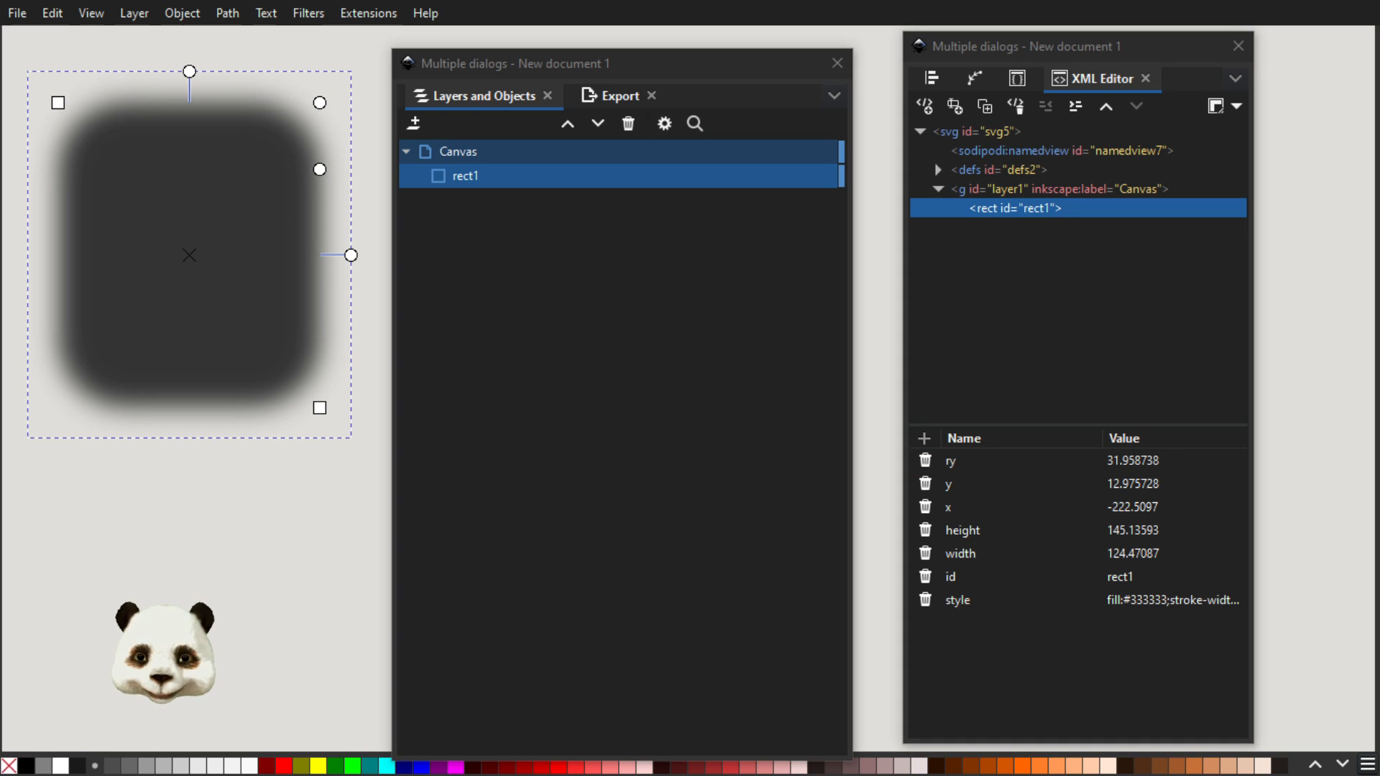
- Expand the defs node and its filter to inspect the Gaussian blur entry, and view the blurred rectangle node's attributes
{"action": "left_click", "coordinate": [942, 170]}
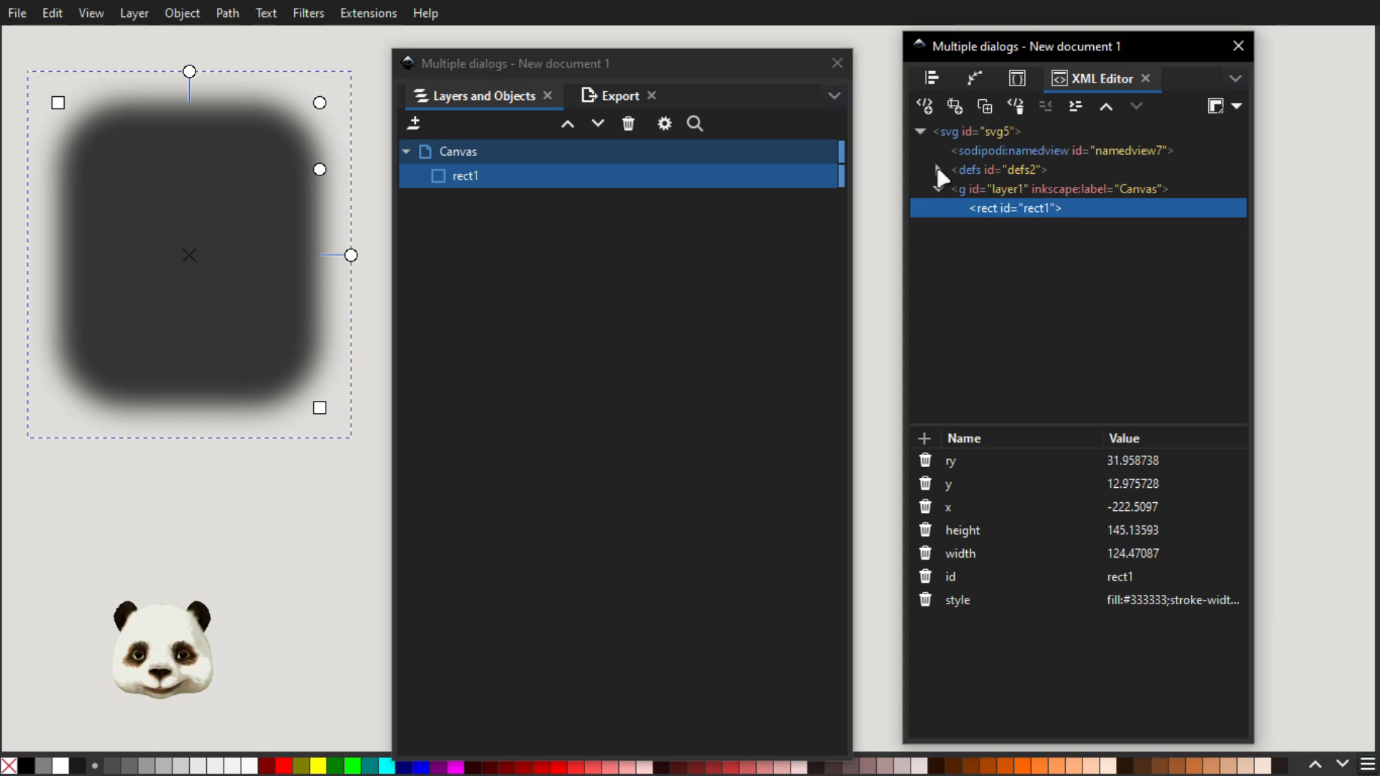
{"action": "left_click", "coordinate": [938, 168]}
{"action": "scroll", "coordinate": [1098, 300], "scroll_direction": "down", "scroll_amount": 3}
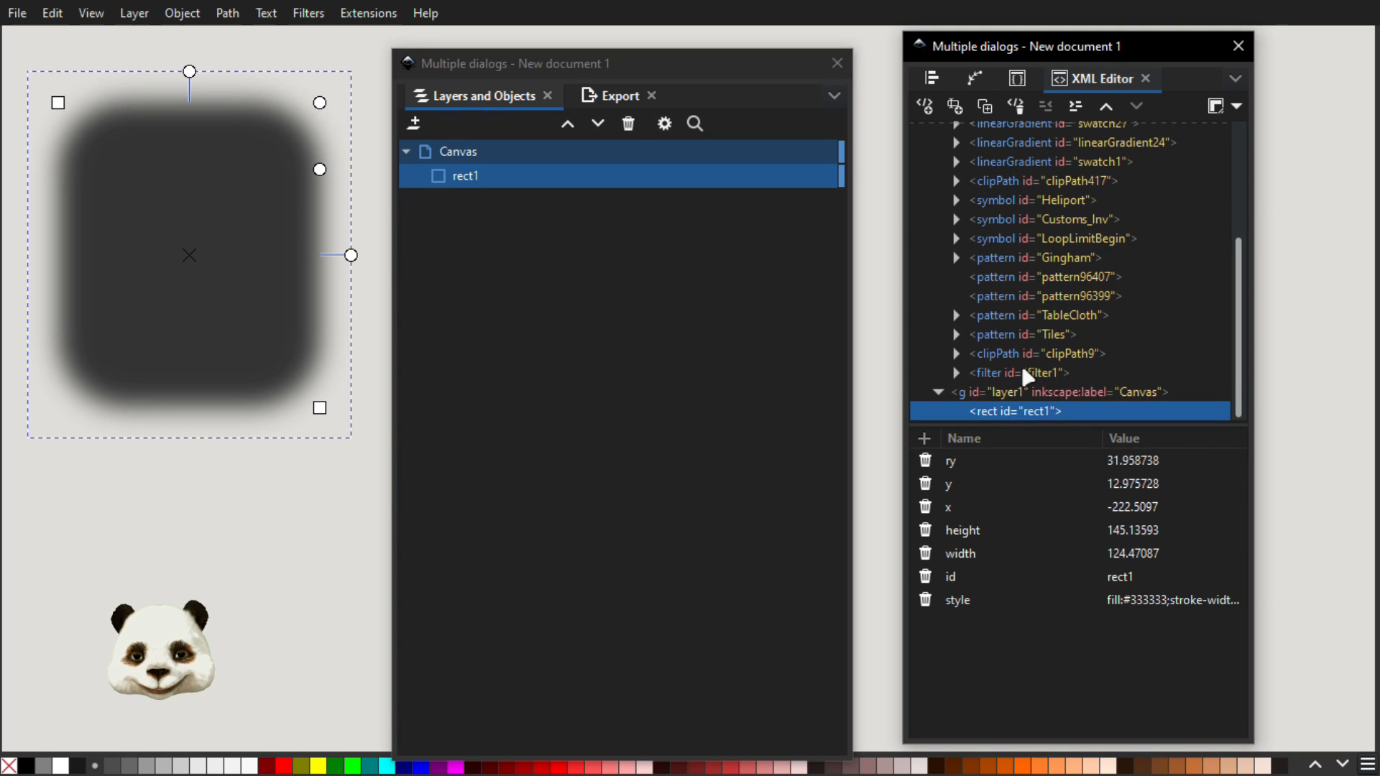
{"action": "left_click", "coordinate": [1058, 372]}
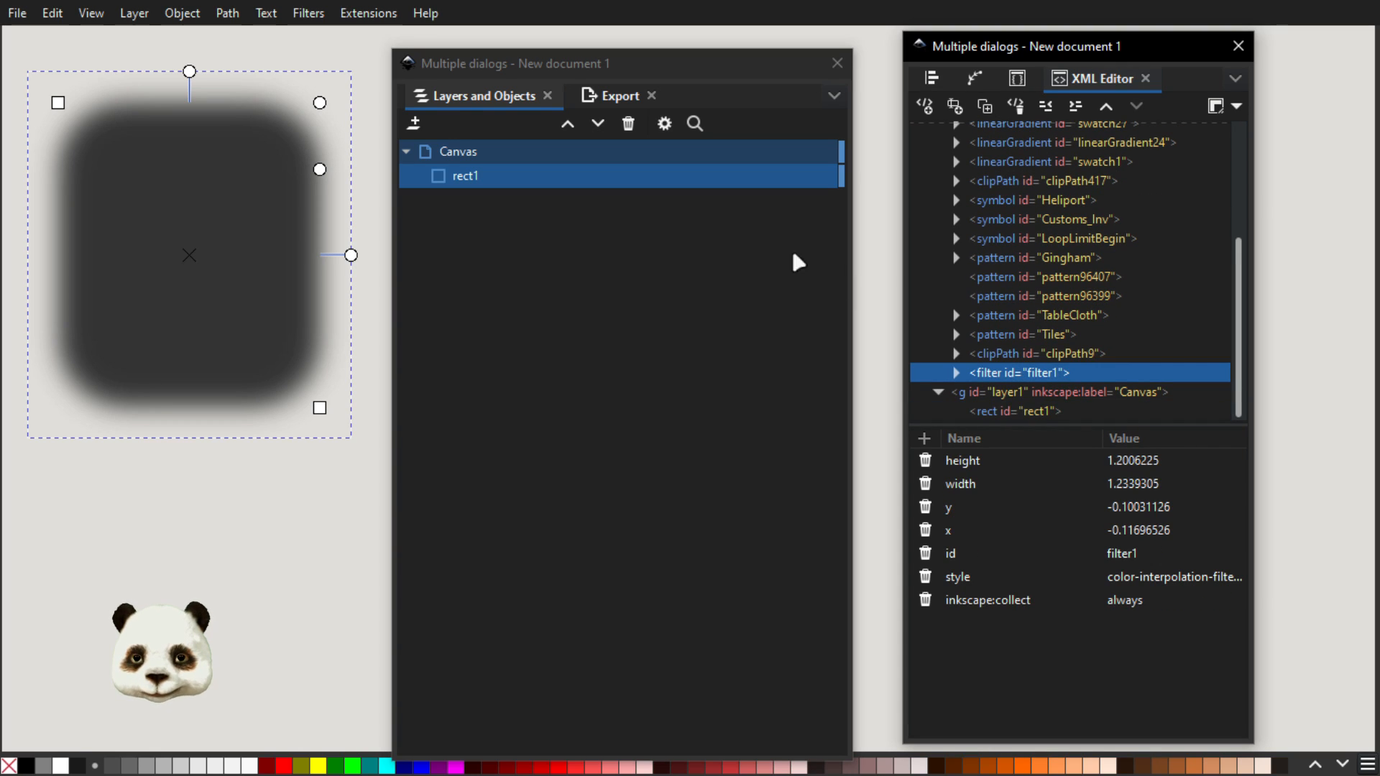
{"action": "left_click", "coordinate": [957, 372]}
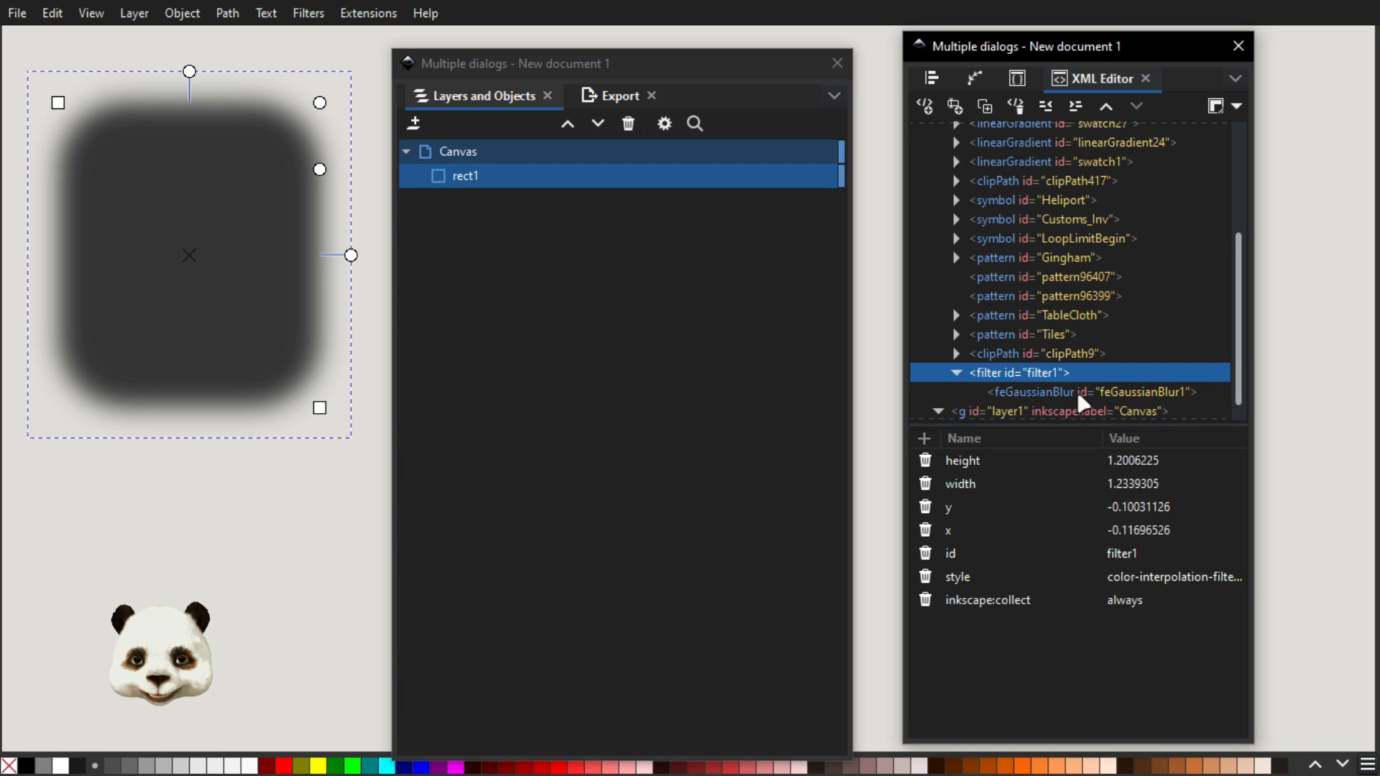
{"action": "scroll", "coordinate": [1089, 382], "scroll_direction": "down", "scroll_amount": 1}
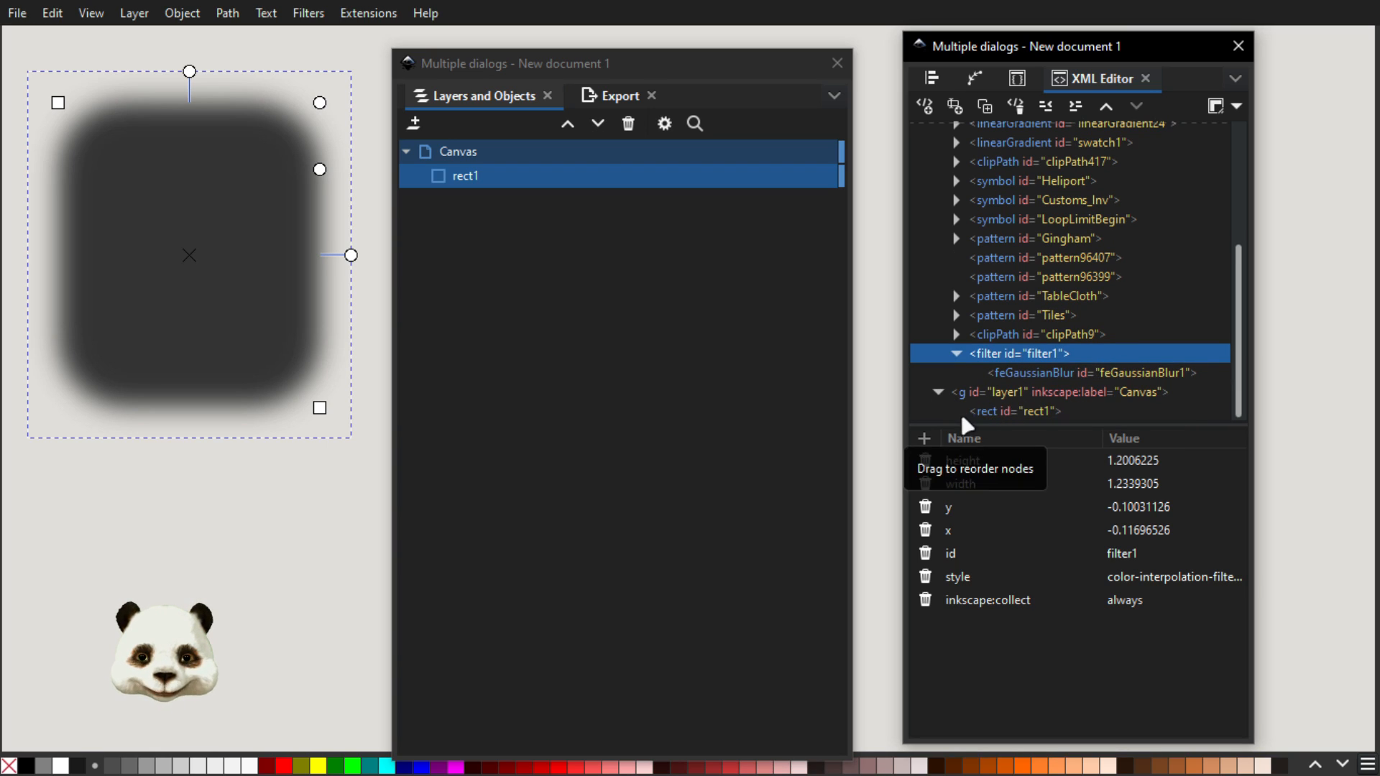
{"action": "left_click", "coordinate": [994, 406]}
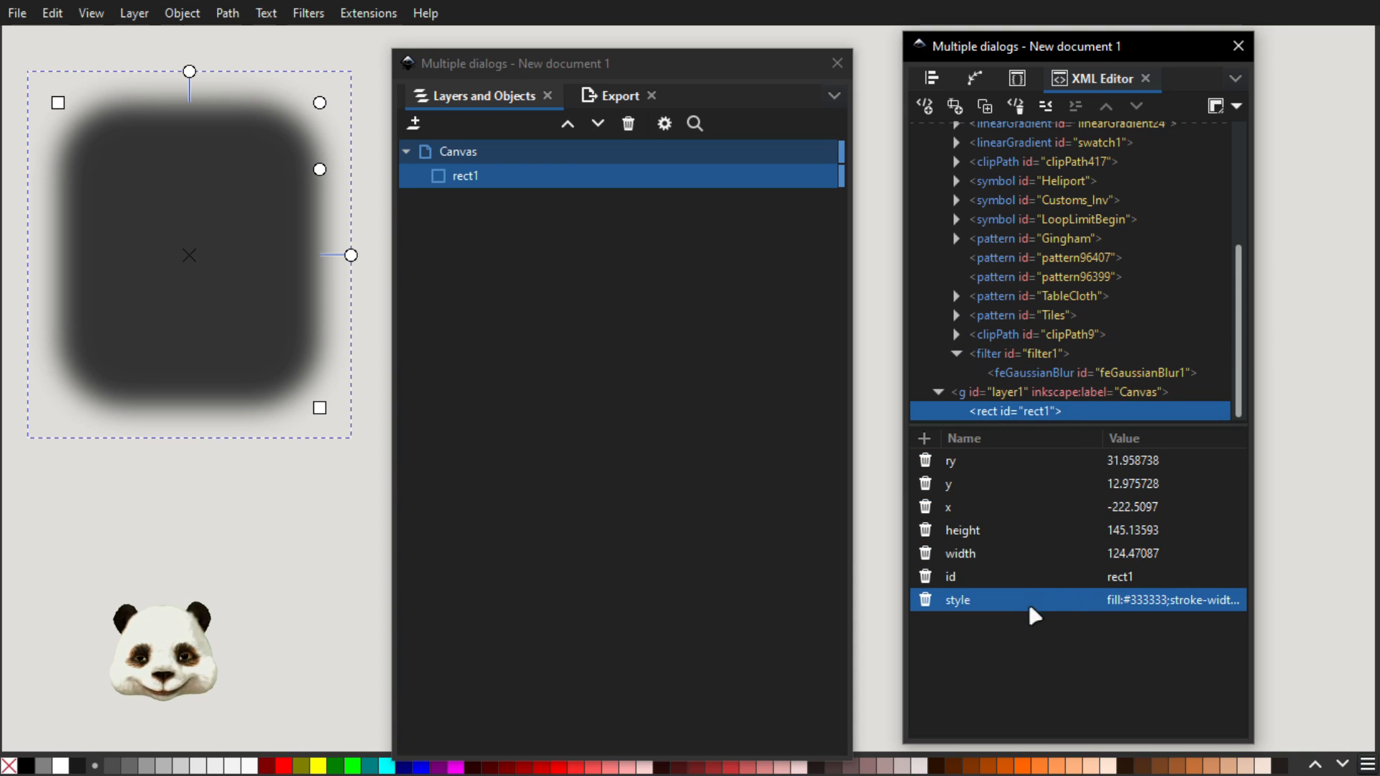
- Review the full style declaration of rect1, and draw a second blurred rounded rectangle about 97 by 79 units below it
{"action": "left_click", "coordinate": [1150, 601]}
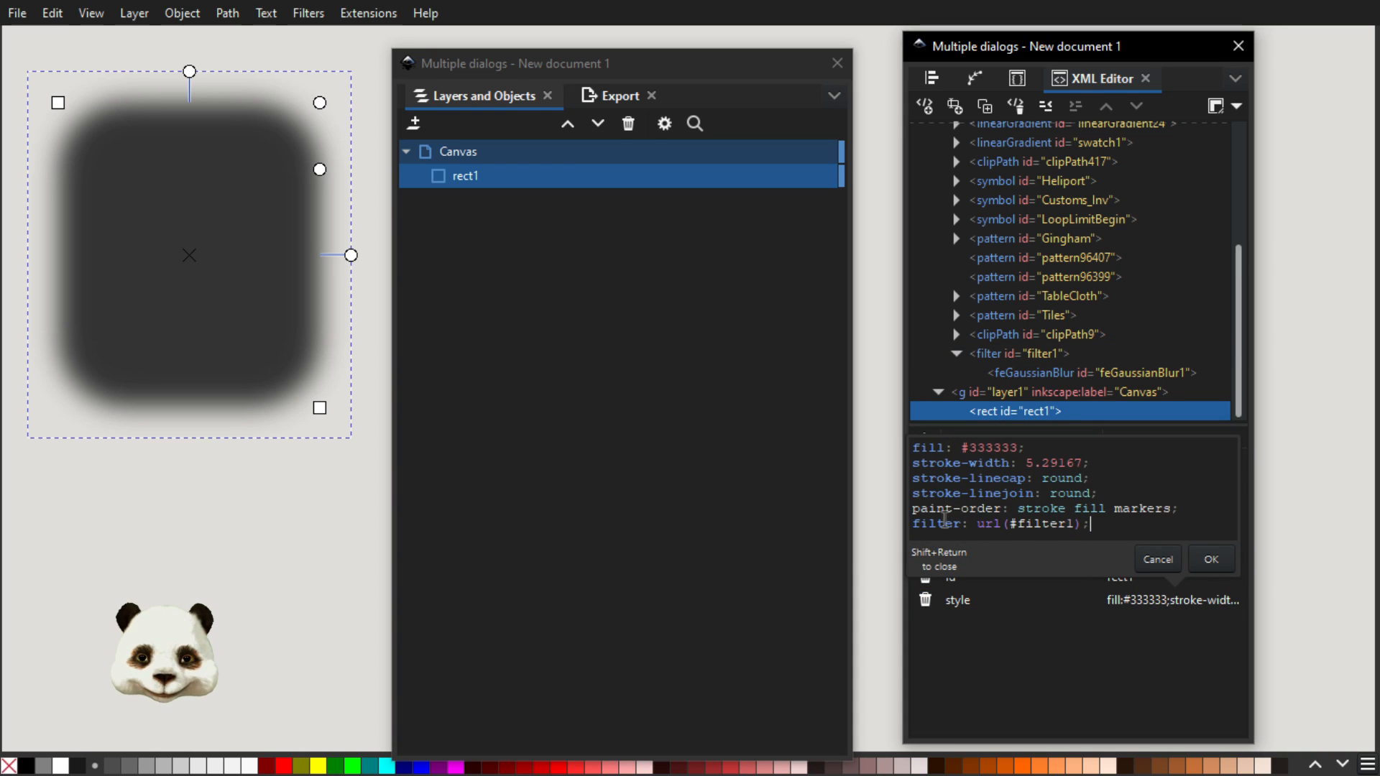
{"action": "left_click", "coordinate": [1164, 553]}
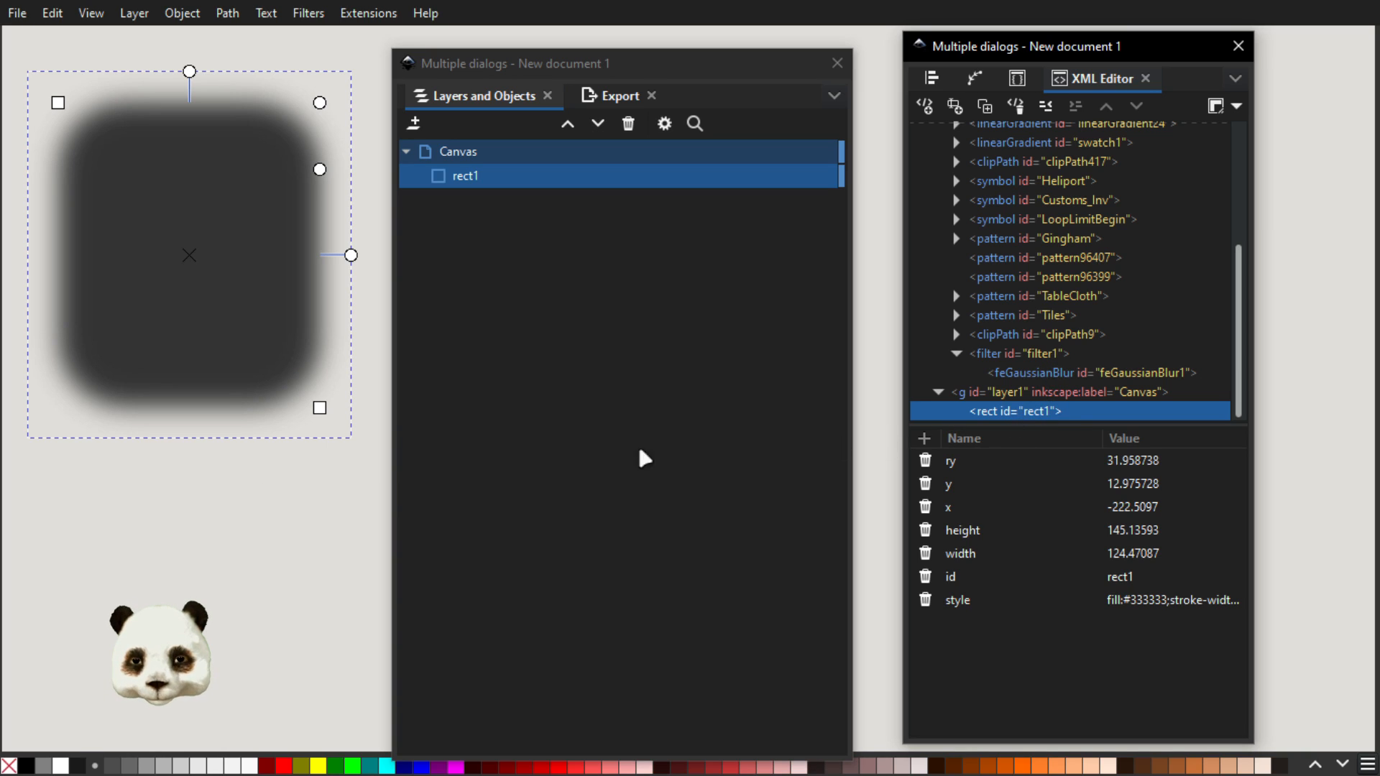
{"action": "left_click_drag", "start_coordinate": [110, 475], "coordinate": [319, 646]}
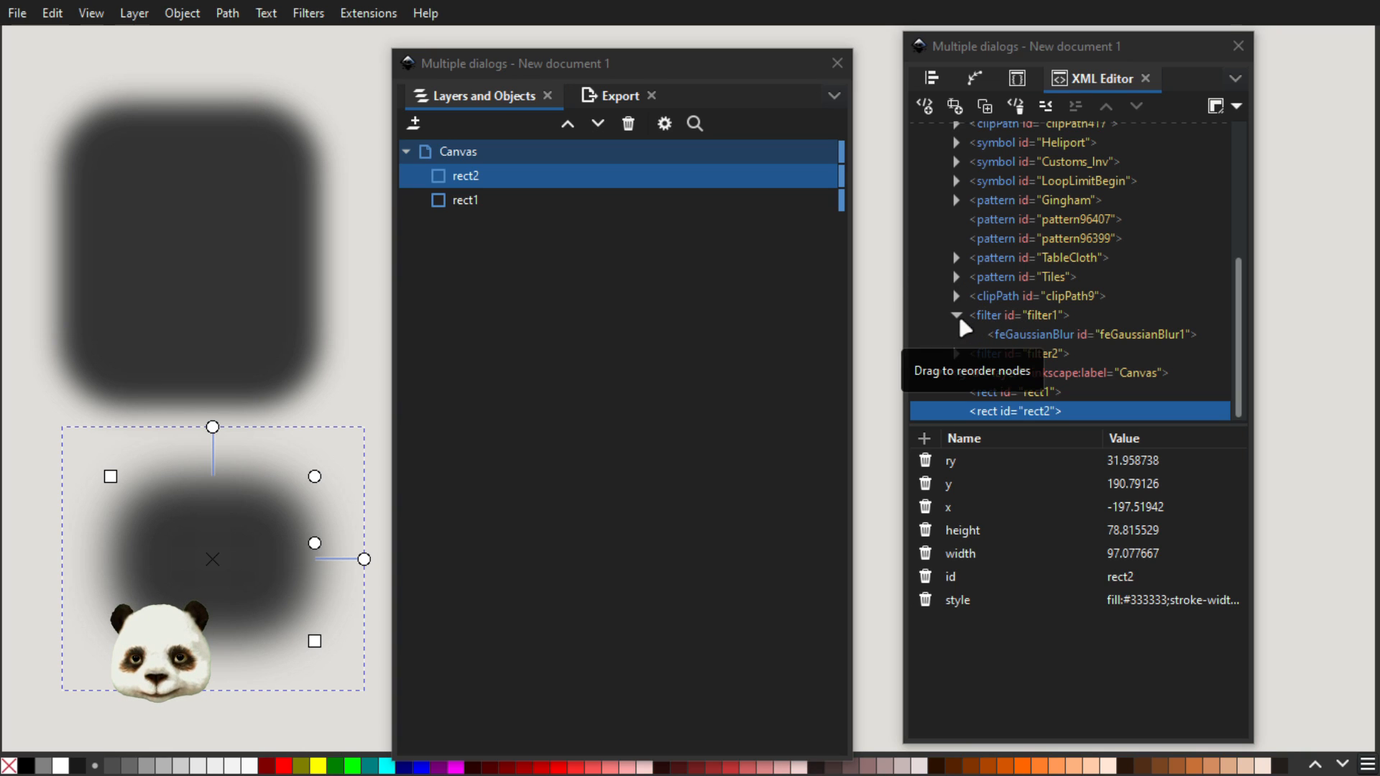
- View the attributes of the filter1 node, and compare the Gaussian Blur filters of both rectangles in the Filter Editor
{"action": "left_click", "coordinate": [1012, 315]}
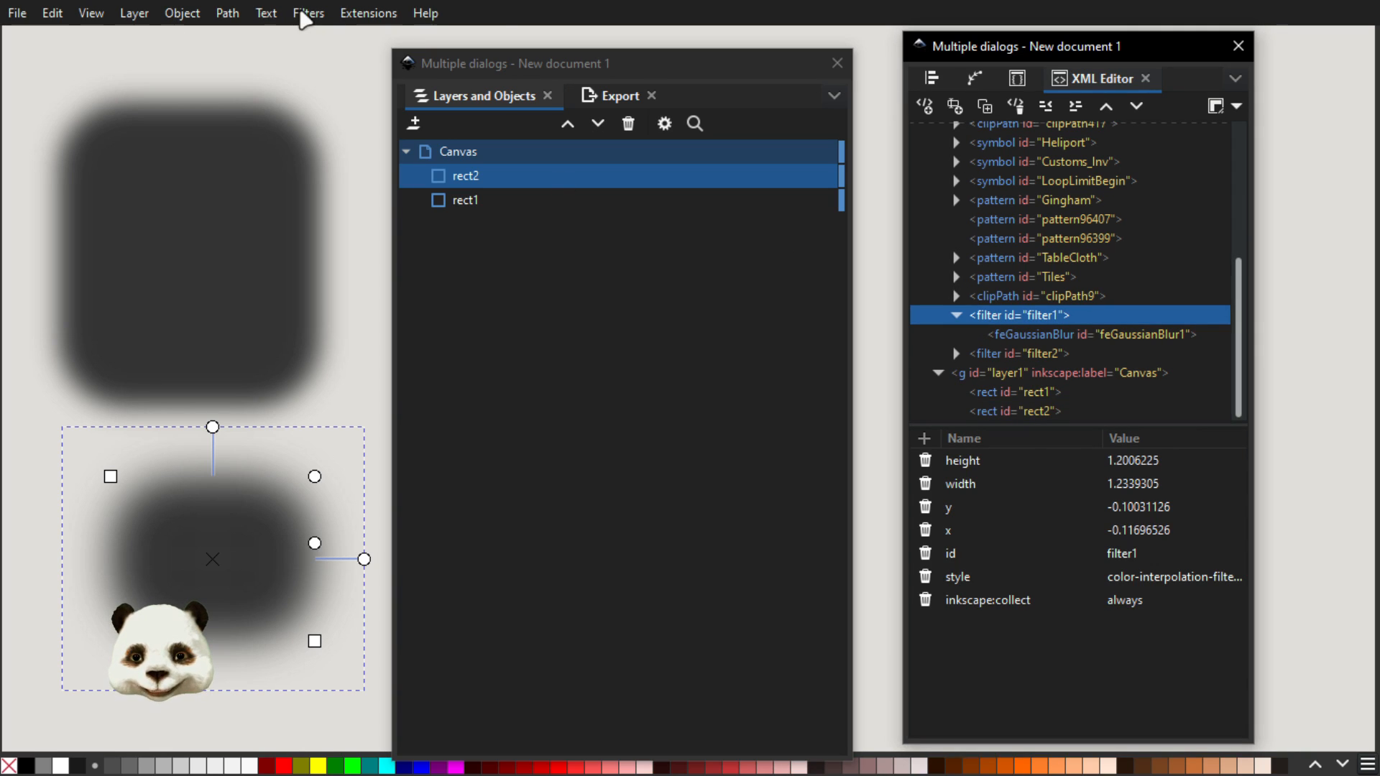
{"action": "left_click", "coordinate": [308, 13]}
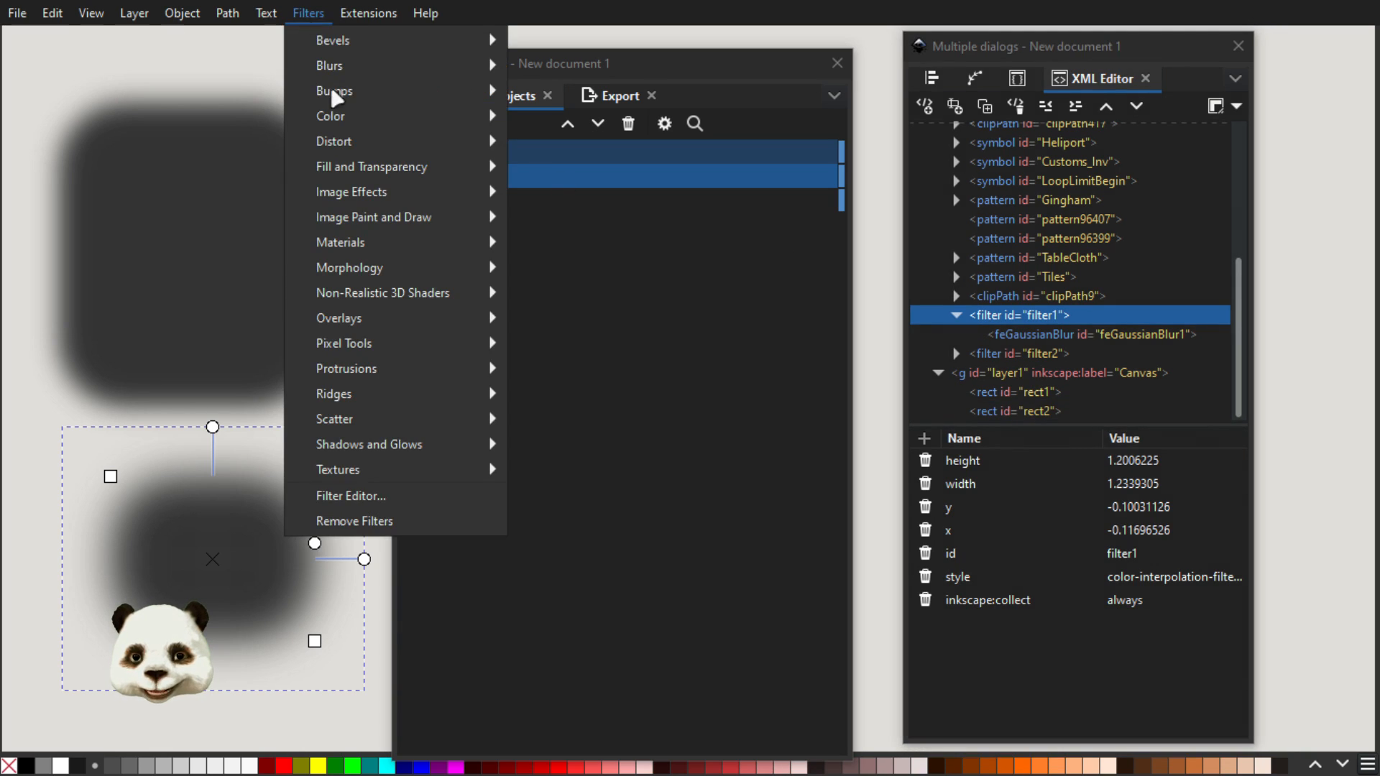
{"action": "left_click", "coordinate": [346, 498]}
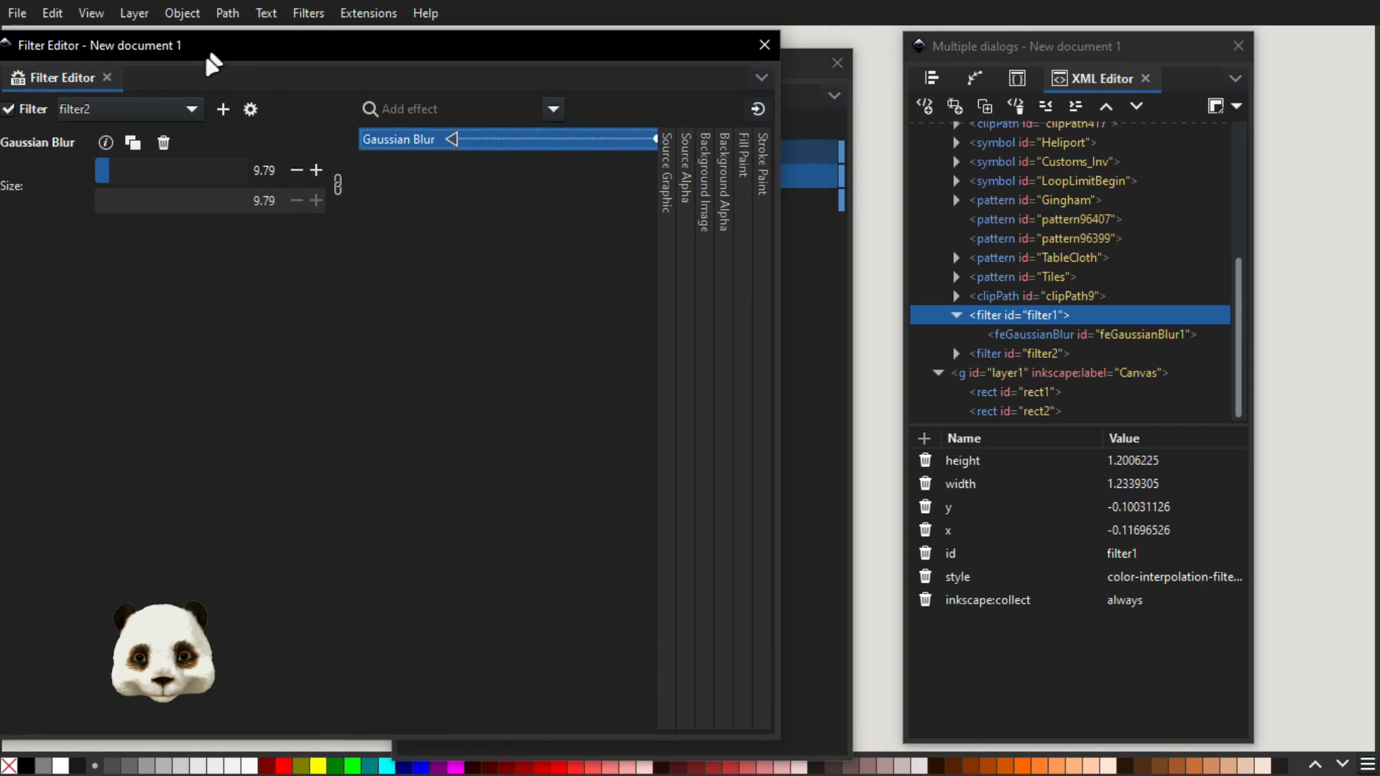
{"action": "left_click_drag", "start_coordinate": [185, 72], "coordinate": [1325, 153]}
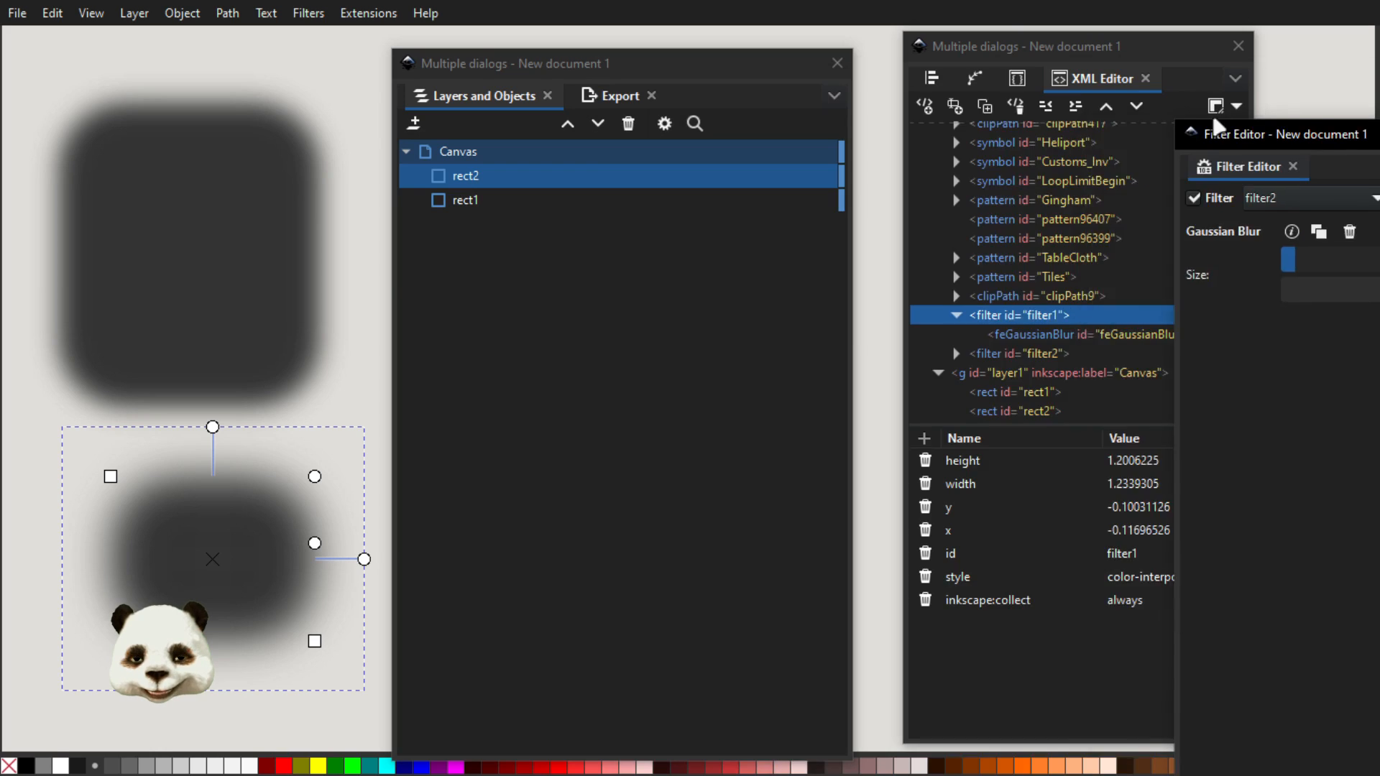
{"action": "left_click", "coordinate": [175, 223]}
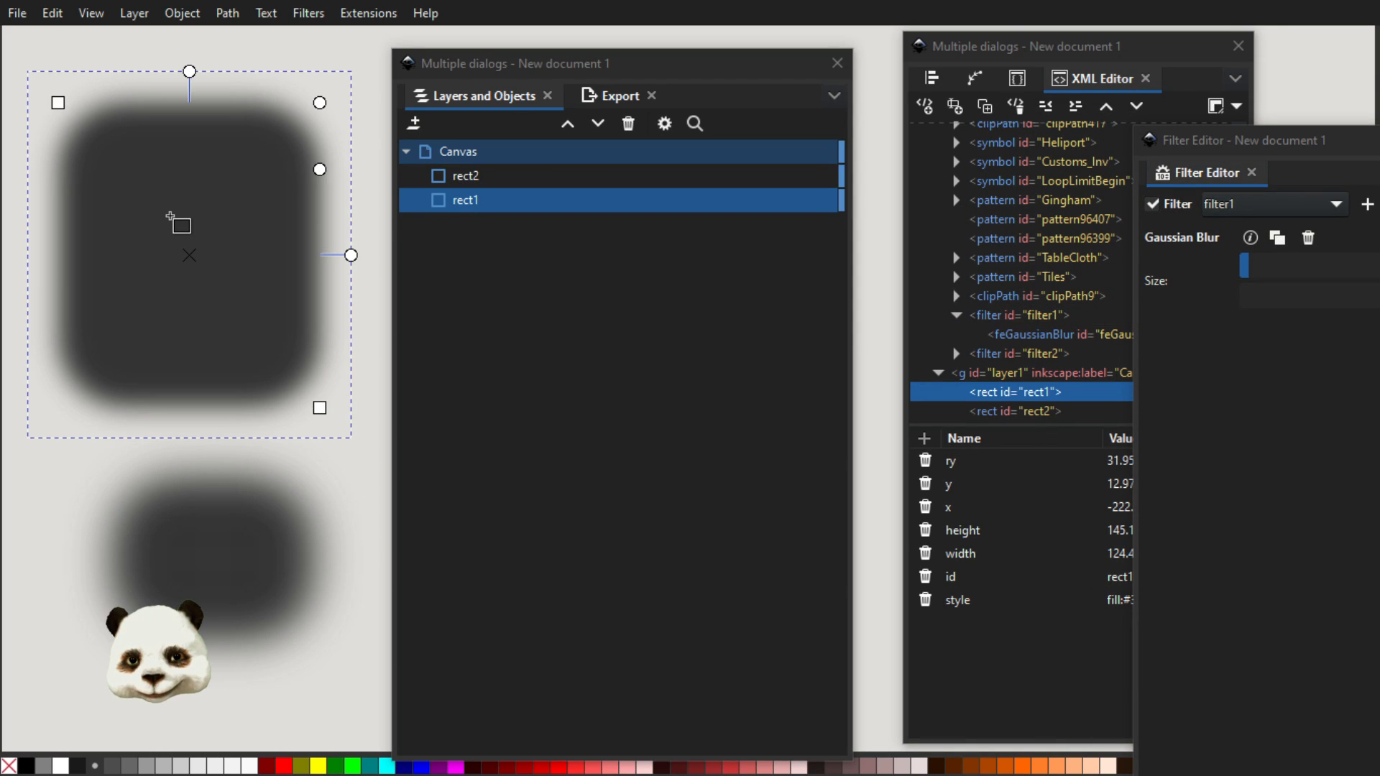
{"action": "left_click_drag", "start_coordinate": [1268, 151], "coordinate": [394, 115]}
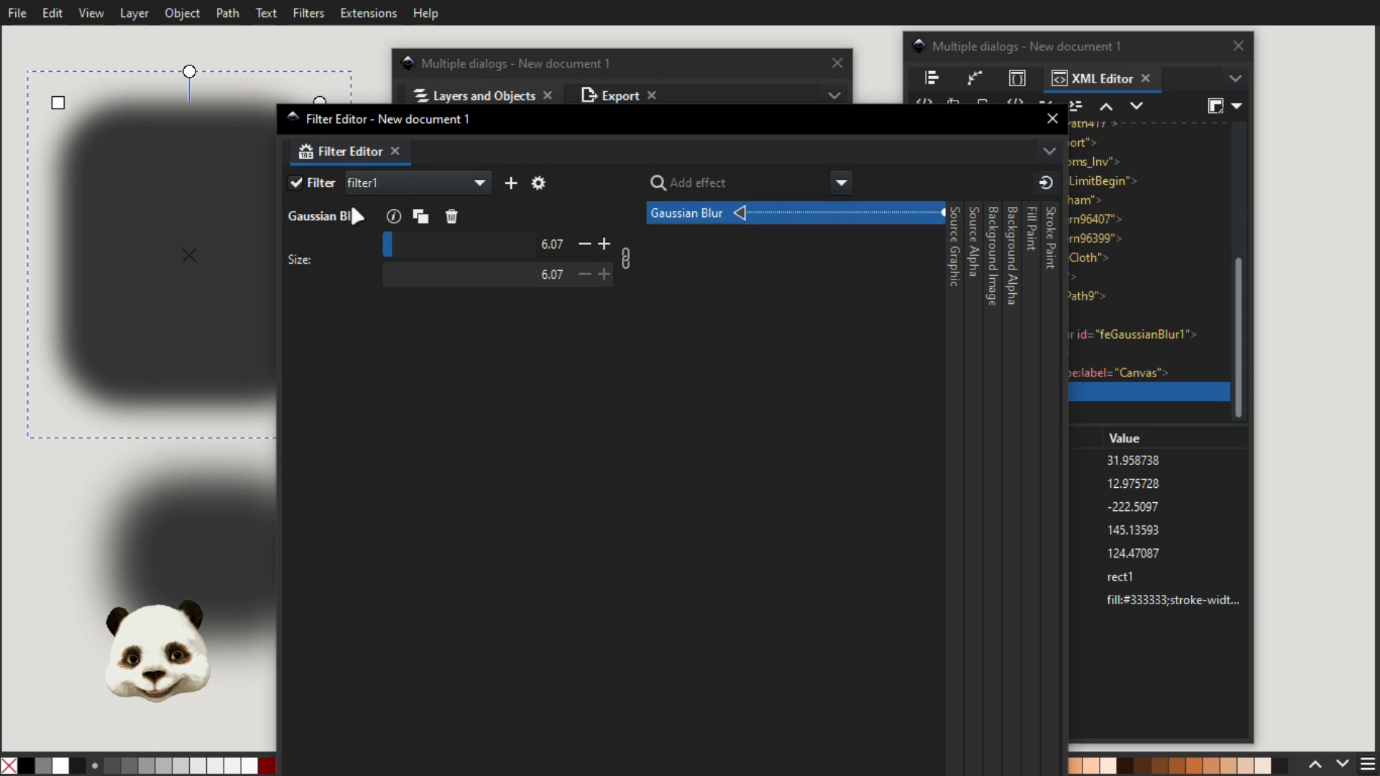
{"action": "left_click", "coordinate": [211, 564]}
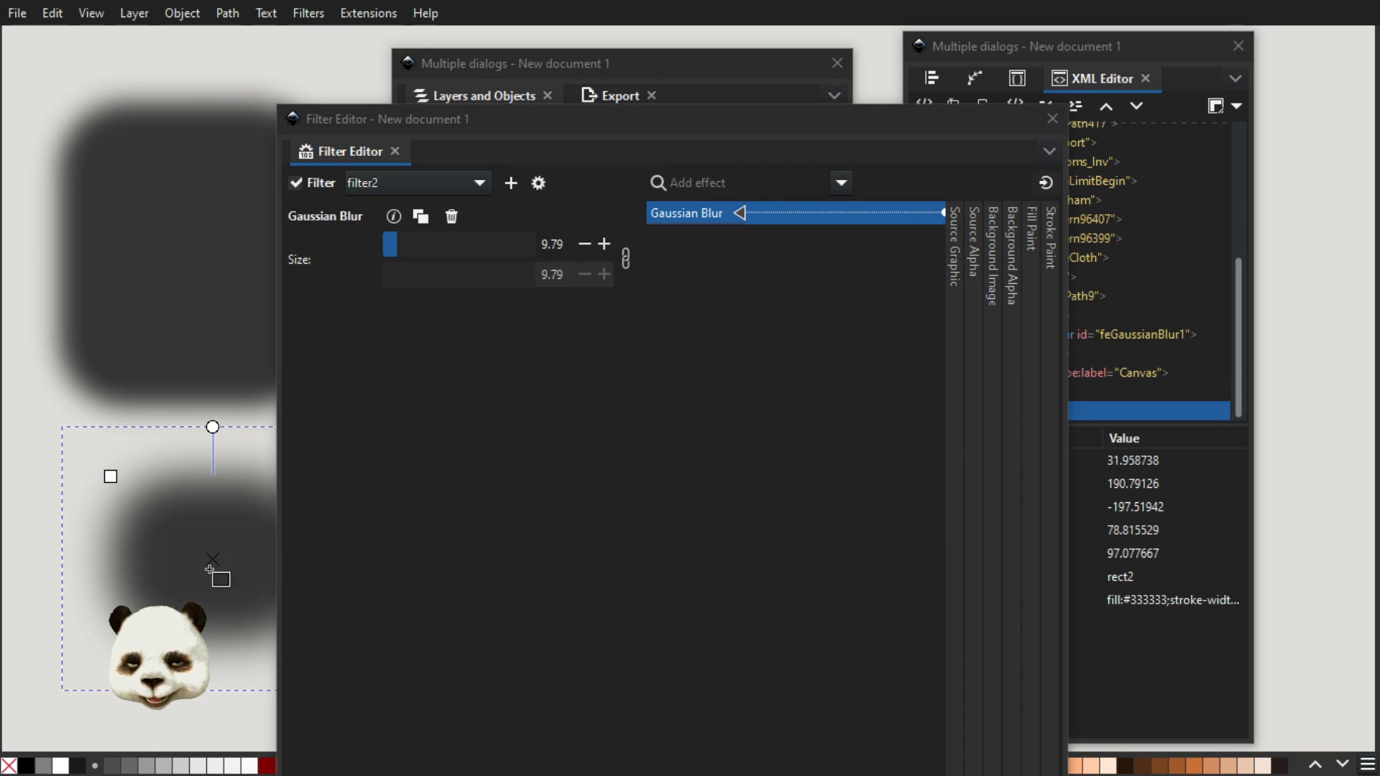
- Close the Filter Editor and collapse the defs node in the XML tree
{"action": "left_click", "coordinate": [1052, 119]}
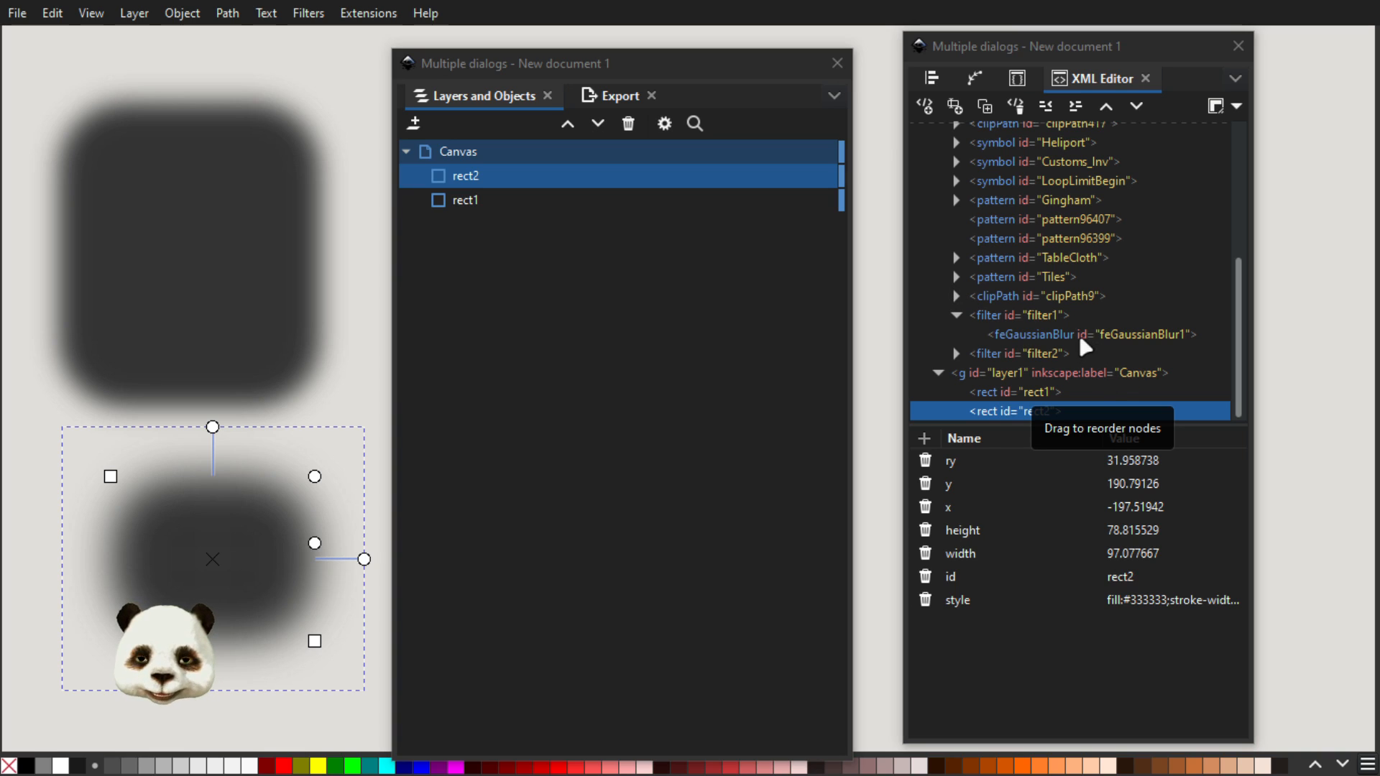
{"action": "scroll", "coordinate": [1076, 314], "scroll_direction": "up", "scroll_amount": 5}
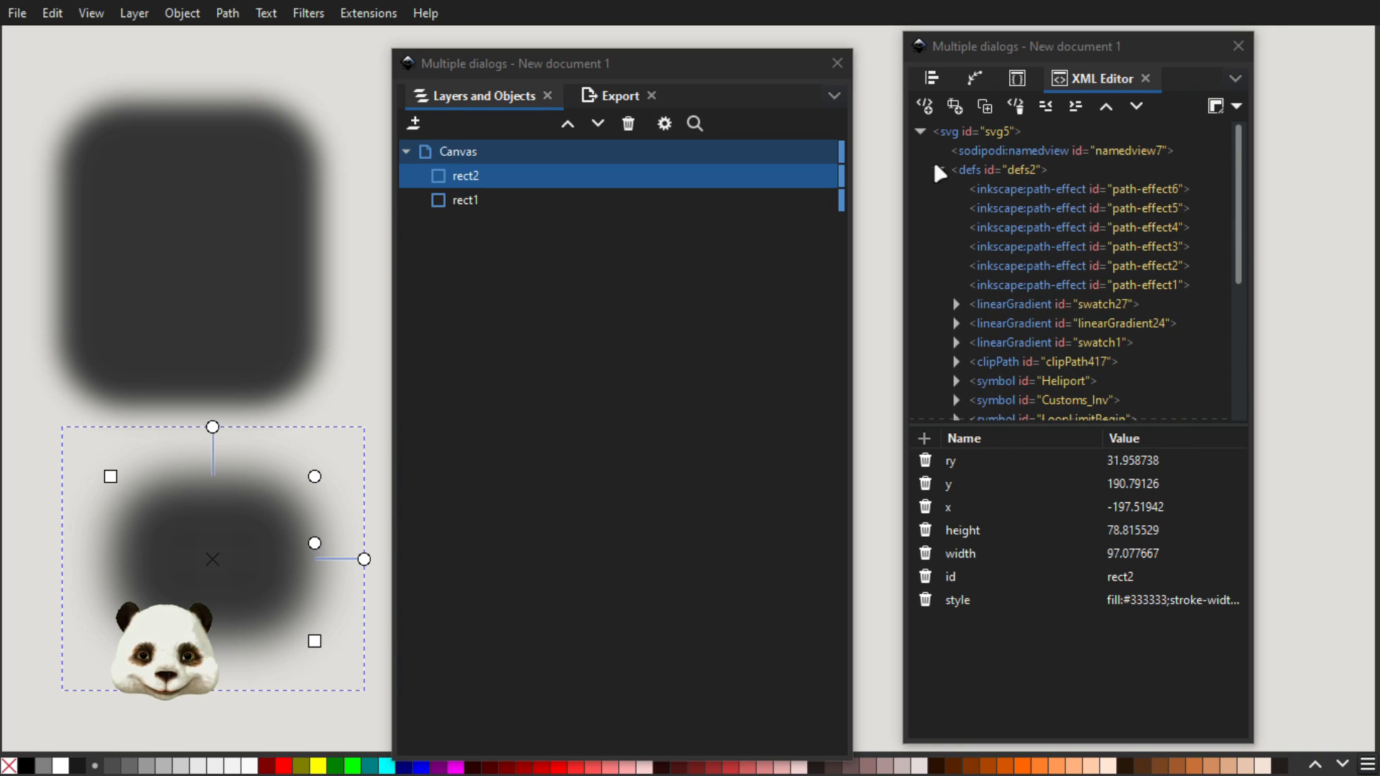
{"action": "left_click", "coordinate": [937, 169]}
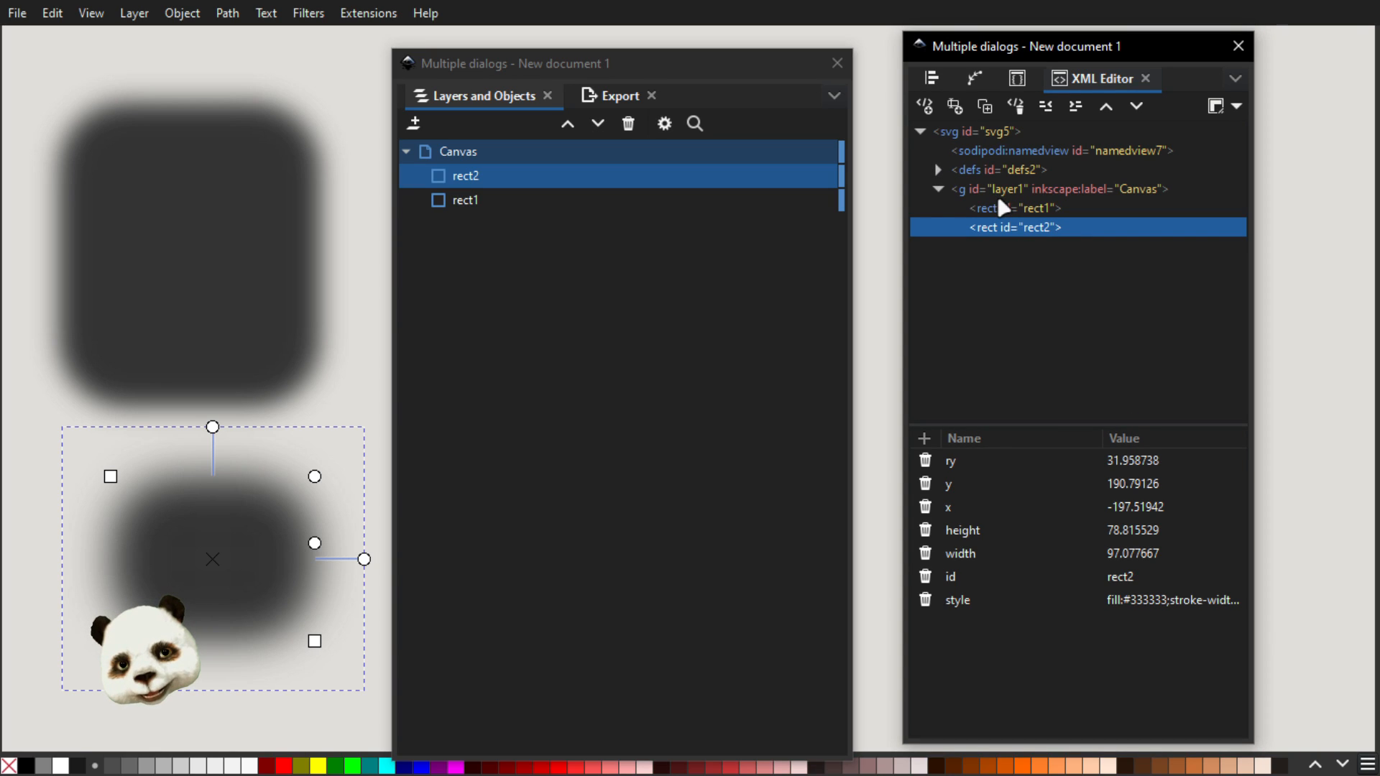